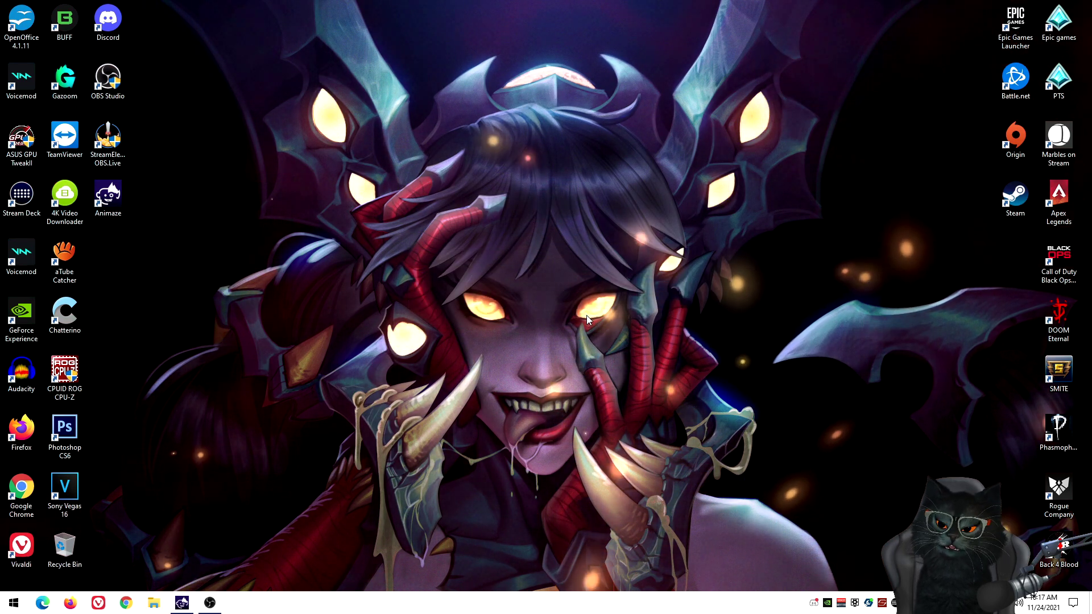
Step: Switch to OBS, load the scene collection named test, and change the active profile to test
{"action": "key", "text": "alt+Tab"}
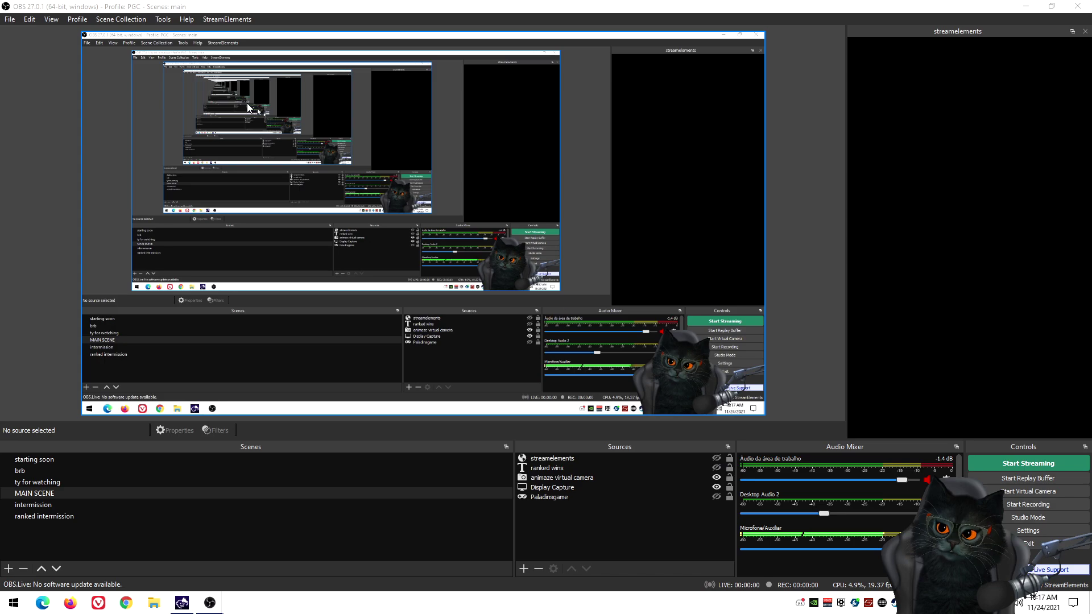
{"action": "left_click", "coordinate": [51, 18]}
{"action": "mouse_move", "coordinate": [100, 22]}
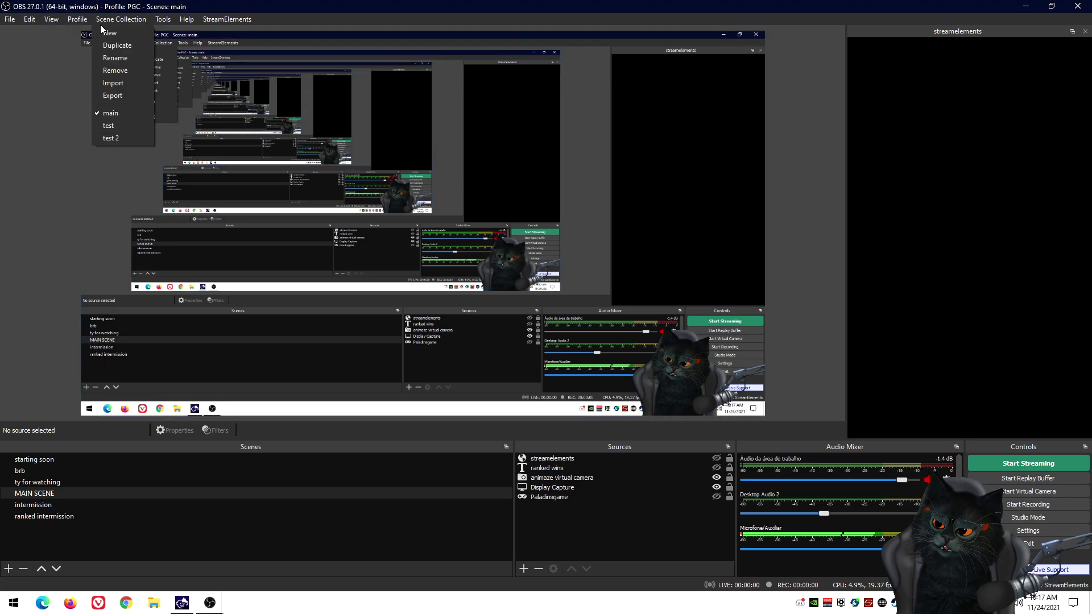
{"action": "left_click", "coordinate": [116, 126]}
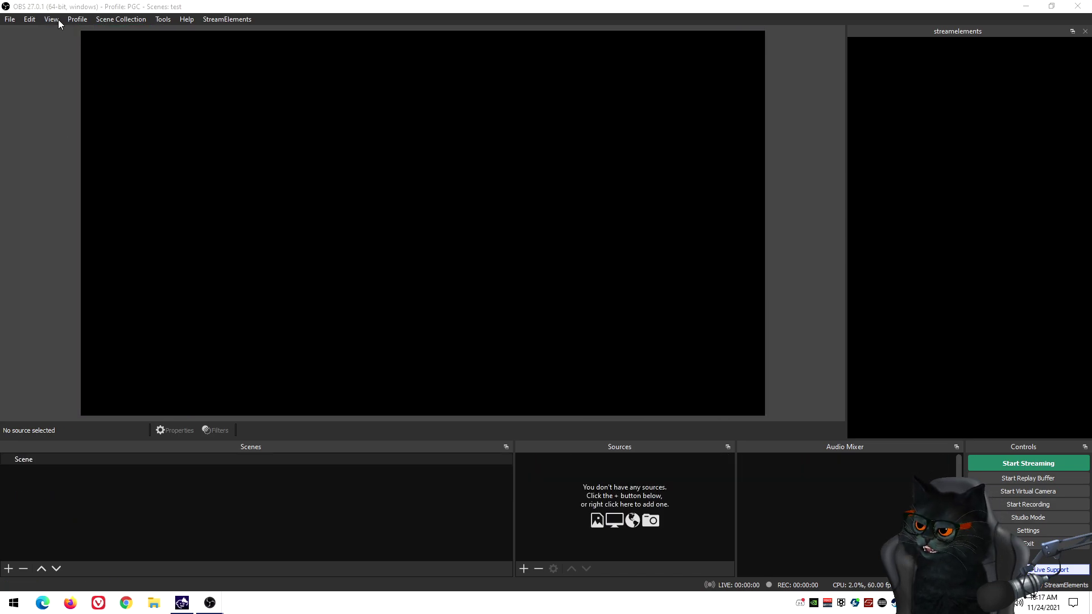
{"action": "left_click", "coordinate": [57, 19]}
{"action": "mouse_move", "coordinate": [79, 19]}
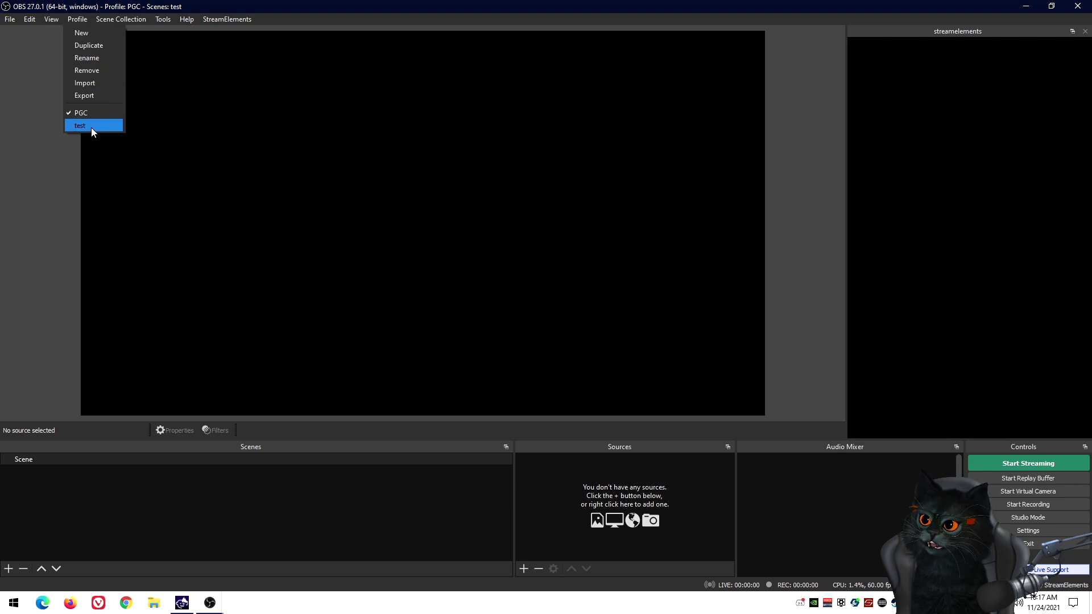
{"action": "left_click", "coordinate": [91, 126]}
Step: Widen the Sources dock and add a new visible source named Game Capture
{"action": "left_click_drag", "start_coordinate": [513, 513], "coordinate": [401, 512]}
{"action": "left_click", "coordinate": [409, 569]}
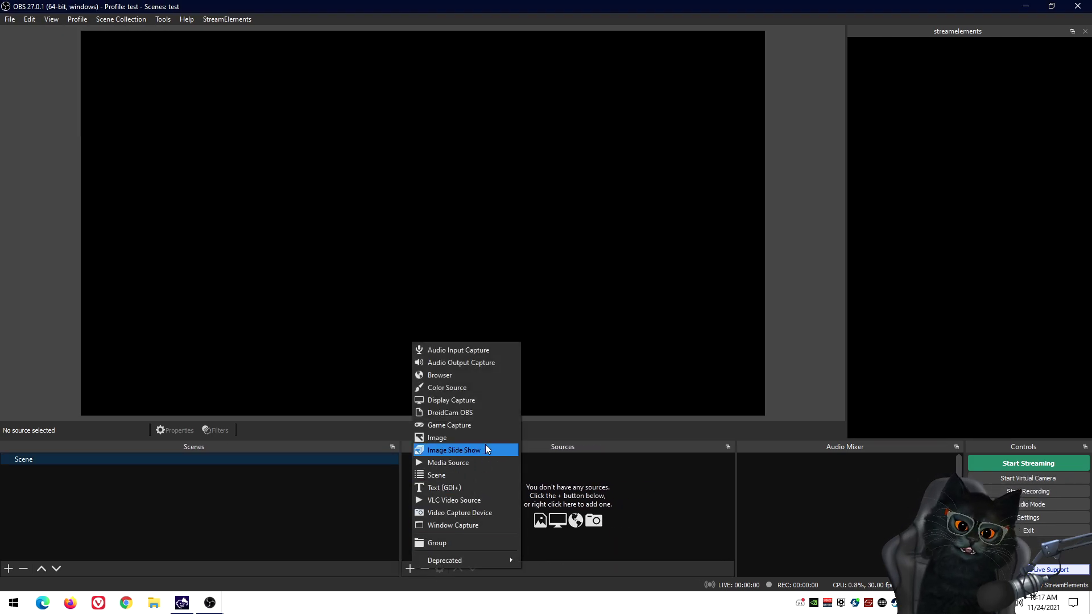
{"action": "left_click", "coordinate": [486, 426]}
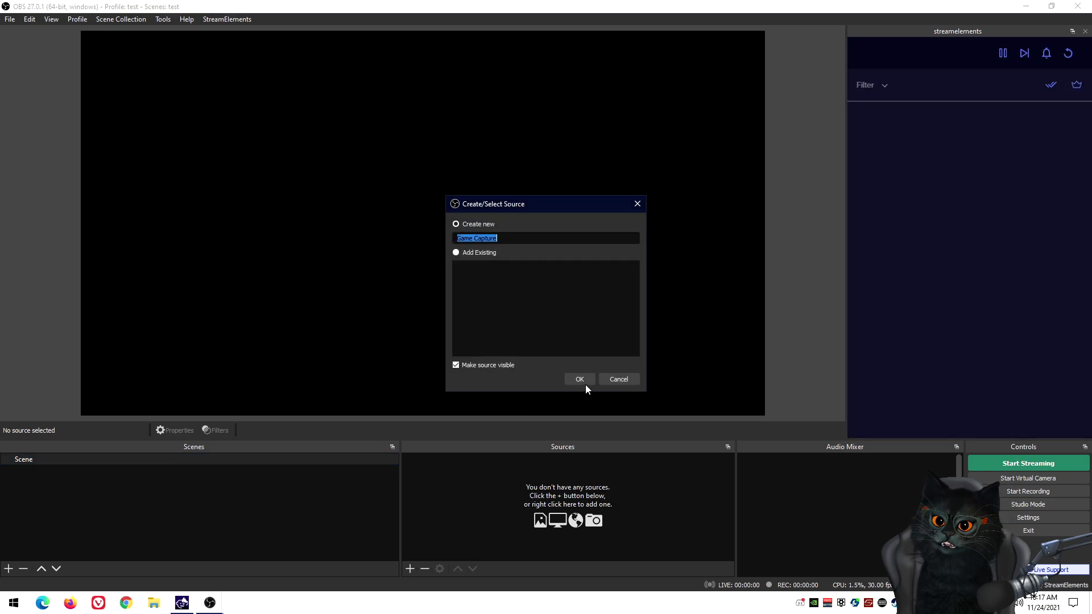
{"action": "left_click", "coordinate": [579, 380]}
Step: Try setting the new source's mode to Capture specific window, look through the capturable windows, and cancel the properties
{"action": "left_click", "coordinate": [590, 363]}
{"action": "left_click", "coordinate": [489, 370]}
{"action": "left_click", "coordinate": [429, 364]}
{"action": "left_click", "coordinate": [421, 379]}
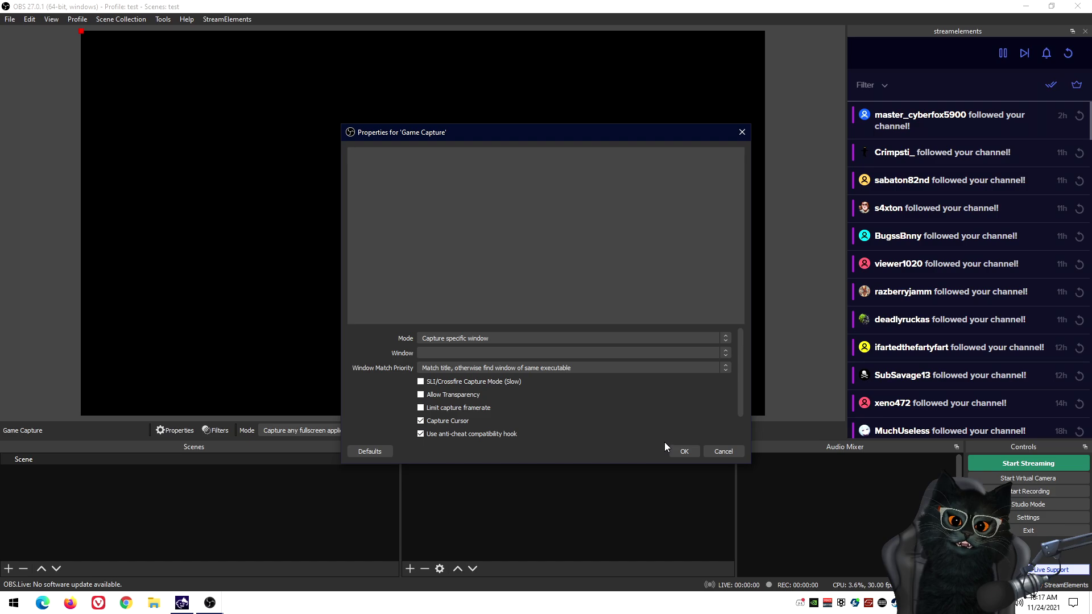
{"action": "left_click", "coordinate": [544, 352]}
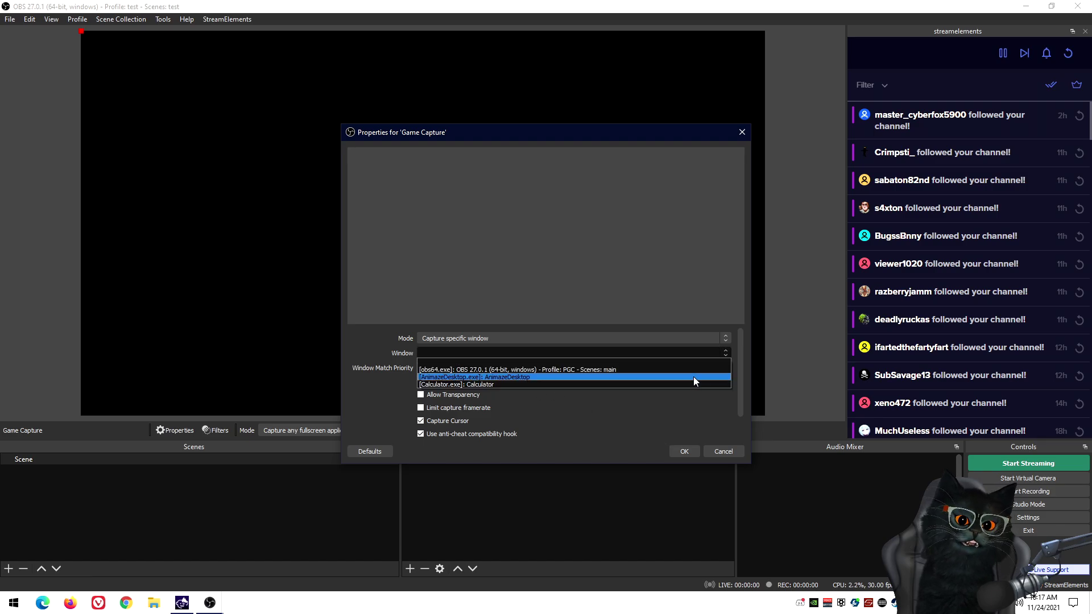
{"action": "left_click", "coordinate": [723, 451]}
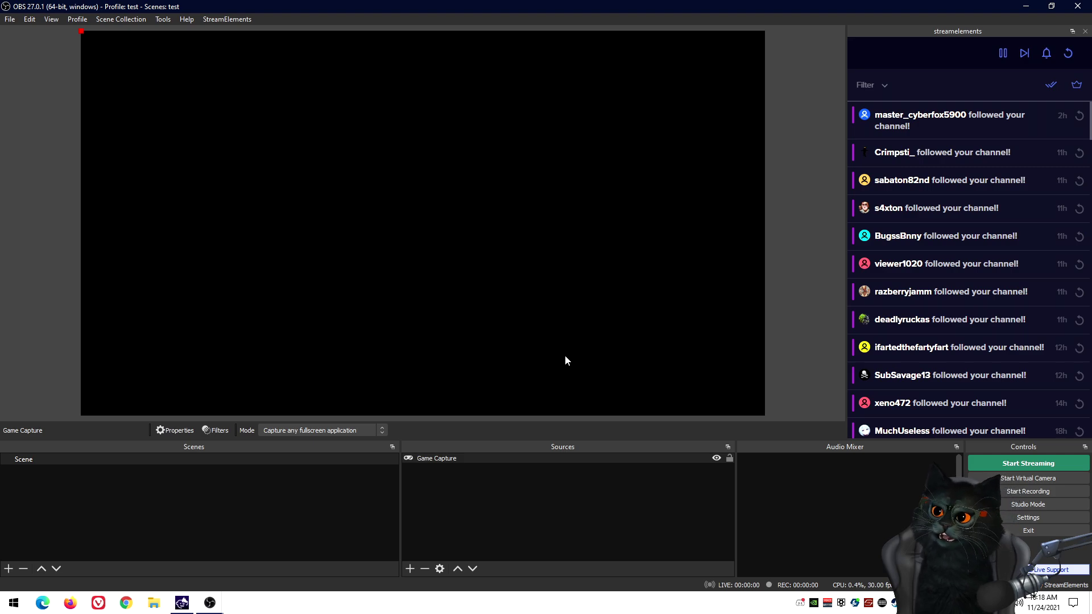
Step: Reopen the Game Capture source's properties, try Capture specific window again, check which windows are offered, and discard the changes
{"action": "left_click", "coordinate": [541, 459]}
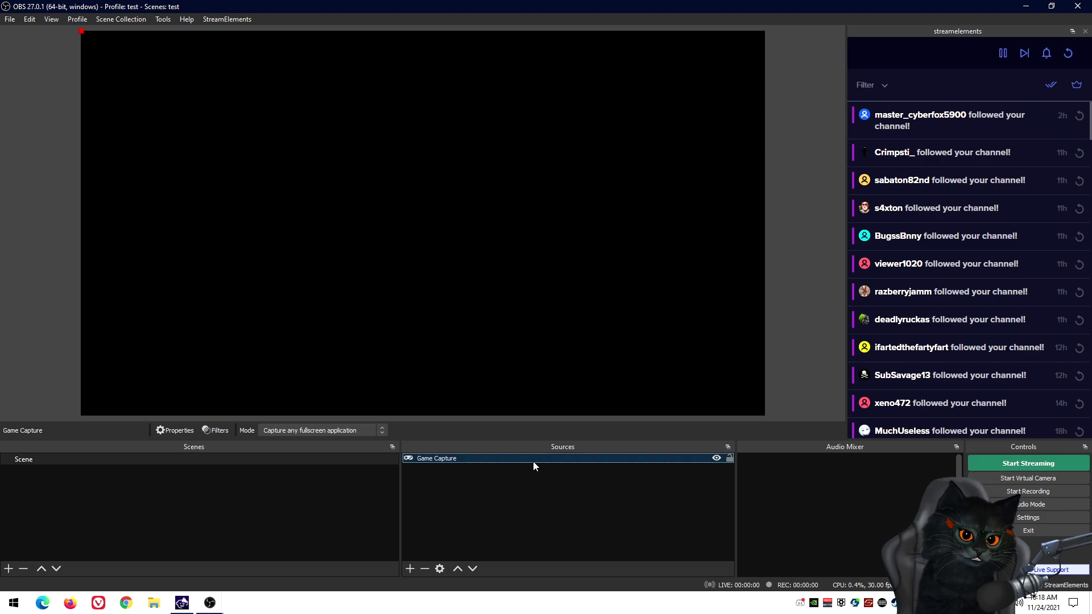
{"action": "double_click", "coordinate": [533, 464]}
{"action": "left_click", "coordinate": [496, 363]}
{"action": "left_click", "coordinate": [490, 378]}
{"action": "left_click", "coordinate": [537, 355]}
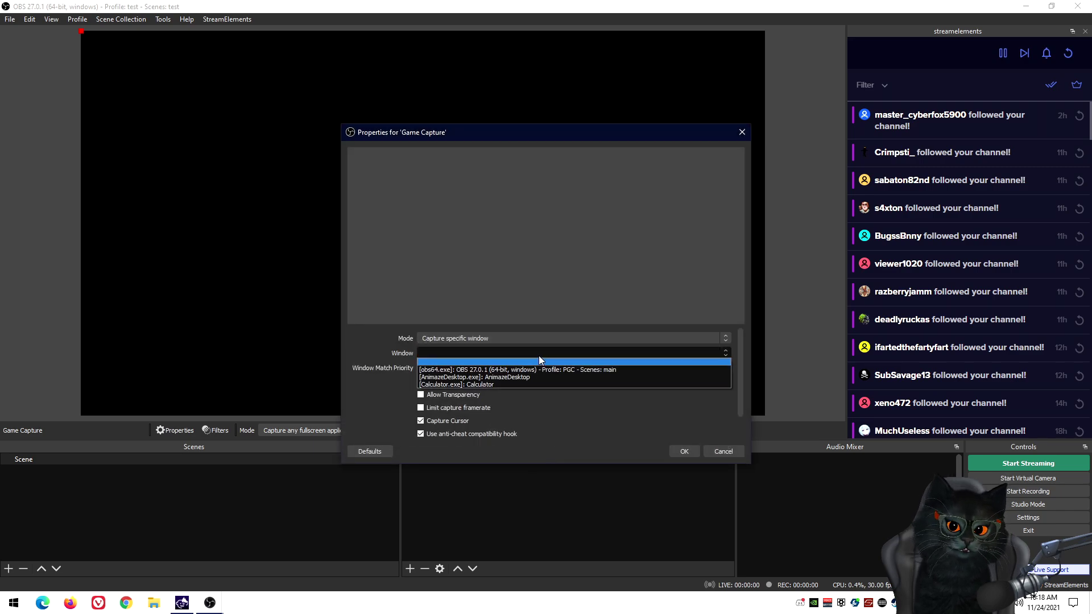
{"action": "left_click", "coordinate": [545, 377]}
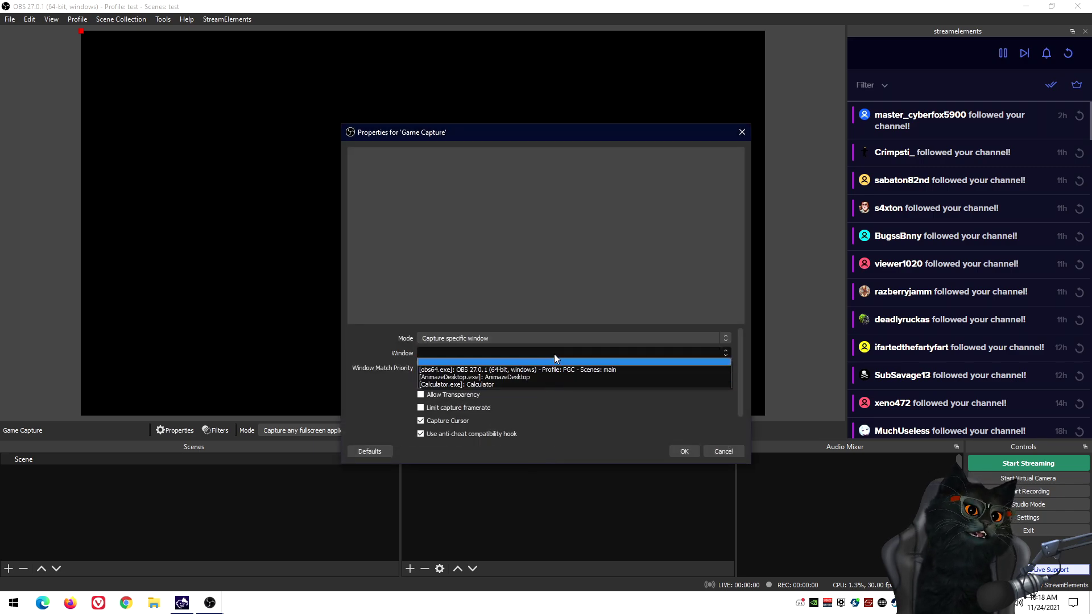
{"action": "left_click", "coordinate": [551, 340]}
{"action": "left_click", "coordinate": [535, 353]}
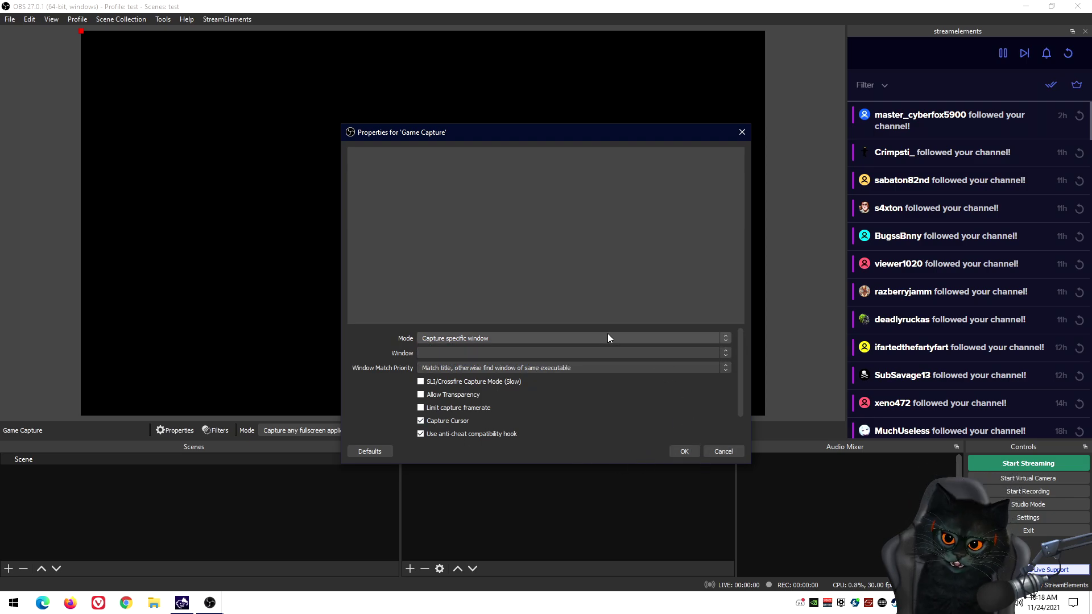
{"action": "left_click", "coordinate": [717, 451]}
Step: Reset the Game Capture source's transform and center it to the screen
{"action": "left_click", "coordinate": [718, 462]}
{"action": "right_click", "coordinate": [692, 459]}
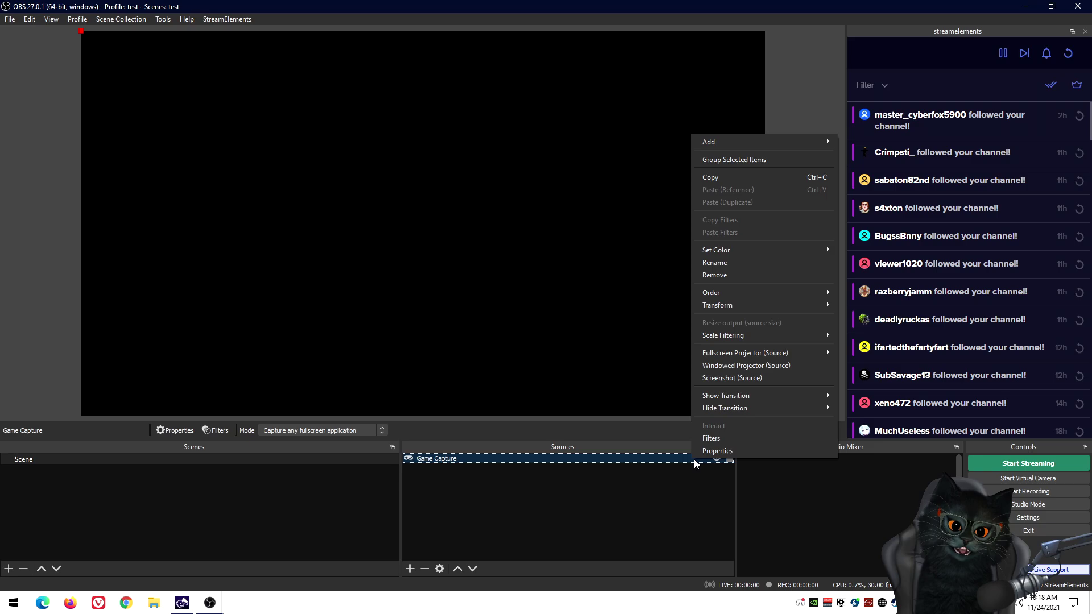
{"action": "mouse_move", "coordinate": [801, 305]}
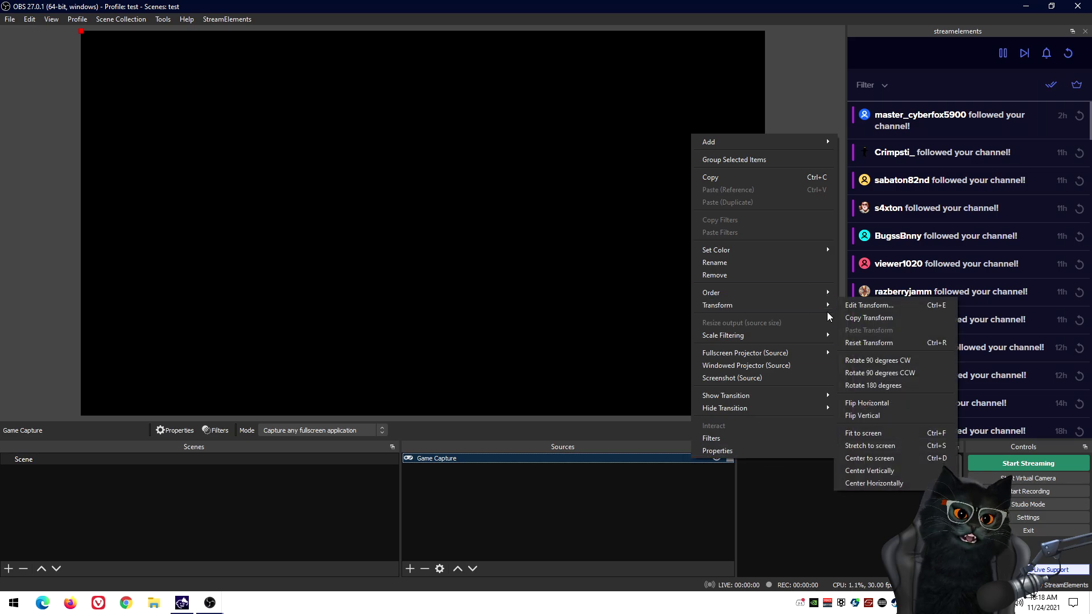
{"action": "left_click", "coordinate": [902, 342]}
{"action": "right_click", "coordinate": [685, 459]}
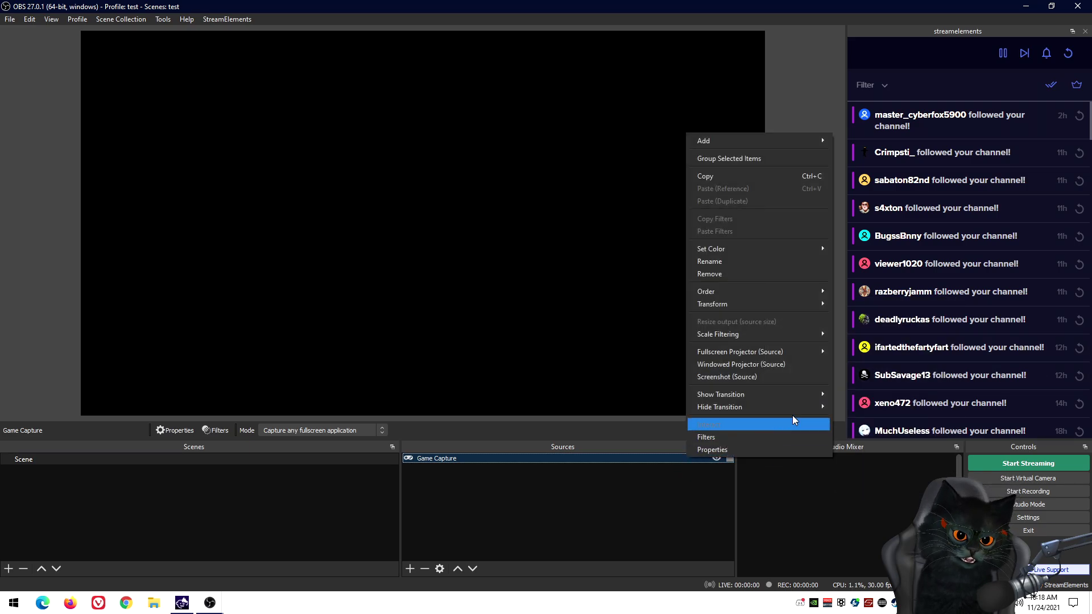
{"action": "mouse_move", "coordinate": [813, 305]}
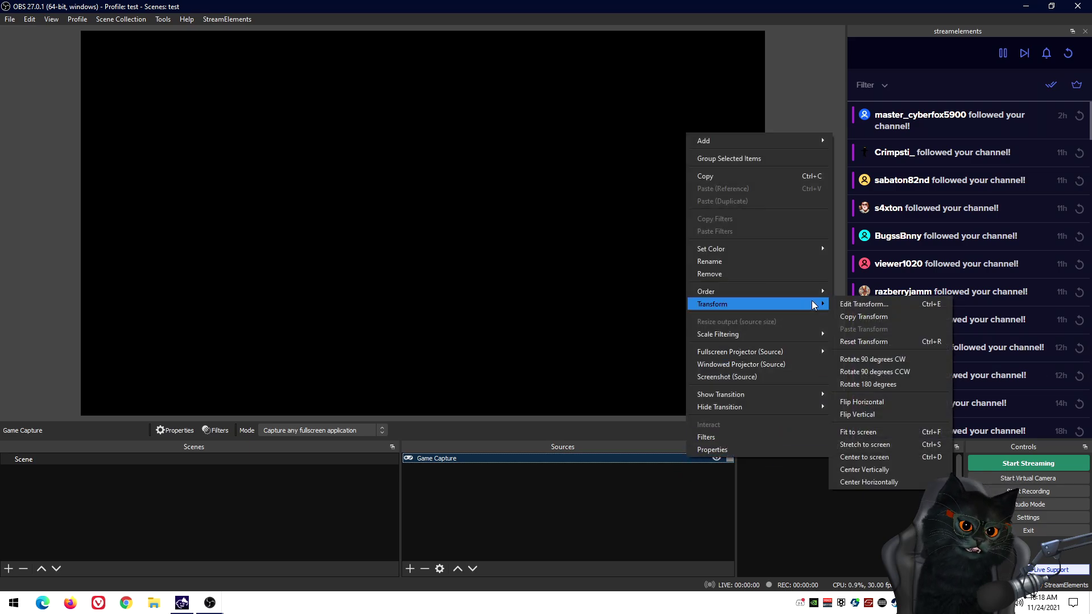
{"action": "left_click", "coordinate": [899, 456]}
{"action": "left_click", "coordinate": [581, 517]}
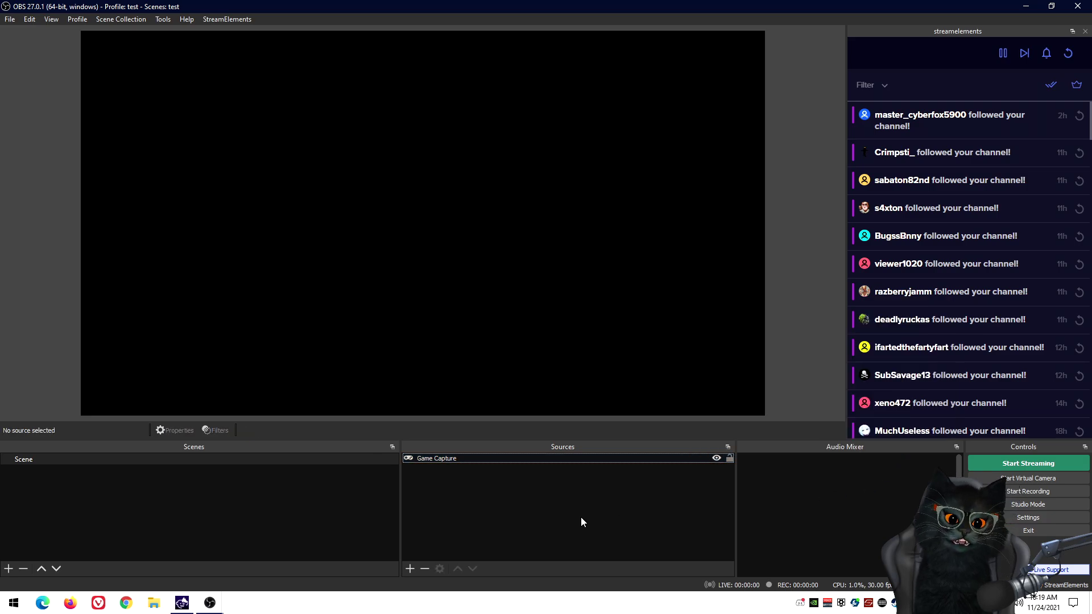
{"action": "left_click_drag", "start_coordinate": [381, 178], "coordinate": [549, 314]}
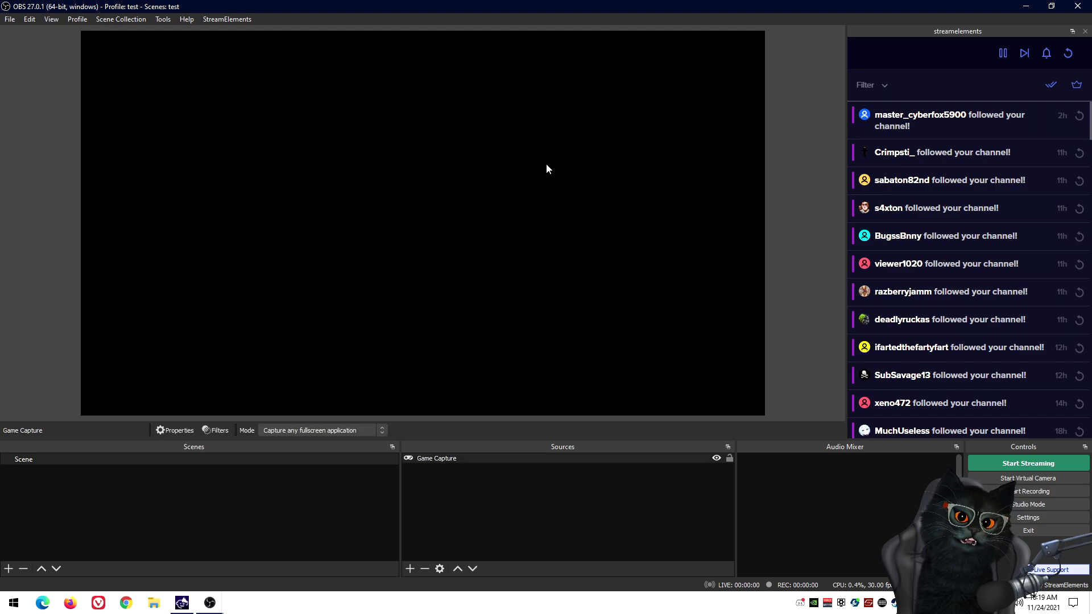
{"action": "left_click_drag", "start_coordinate": [461, 226], "coordinate": [885, 249]}
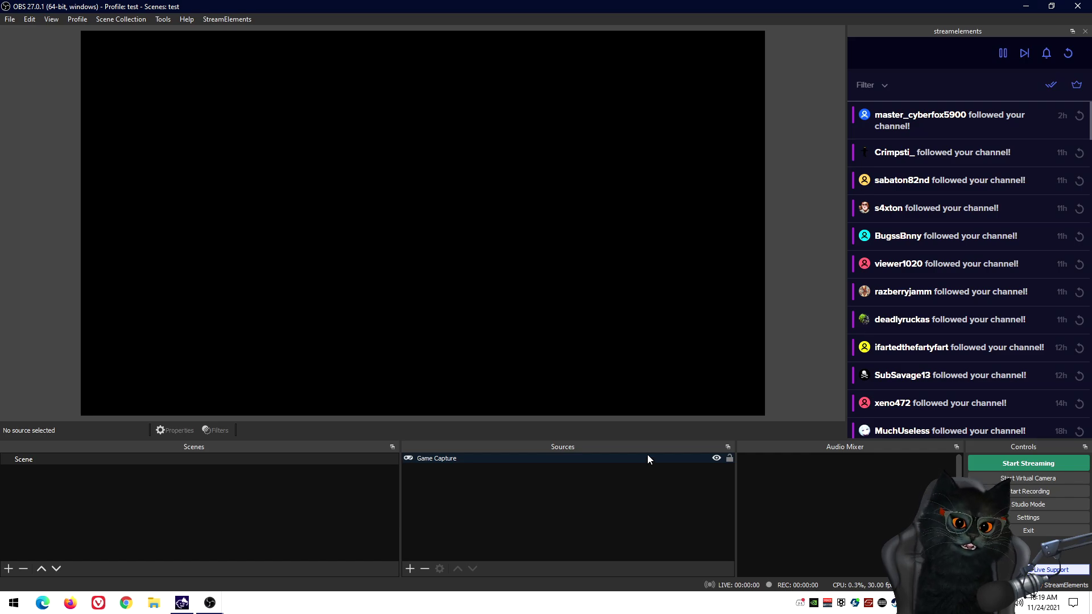
Step: Return to the desktop, enable Run as administrator in the OBS Studio shortcut's advanced properties, and check its compatibility settings
{"action": "left_click", "coordinate": [1077, 6]}
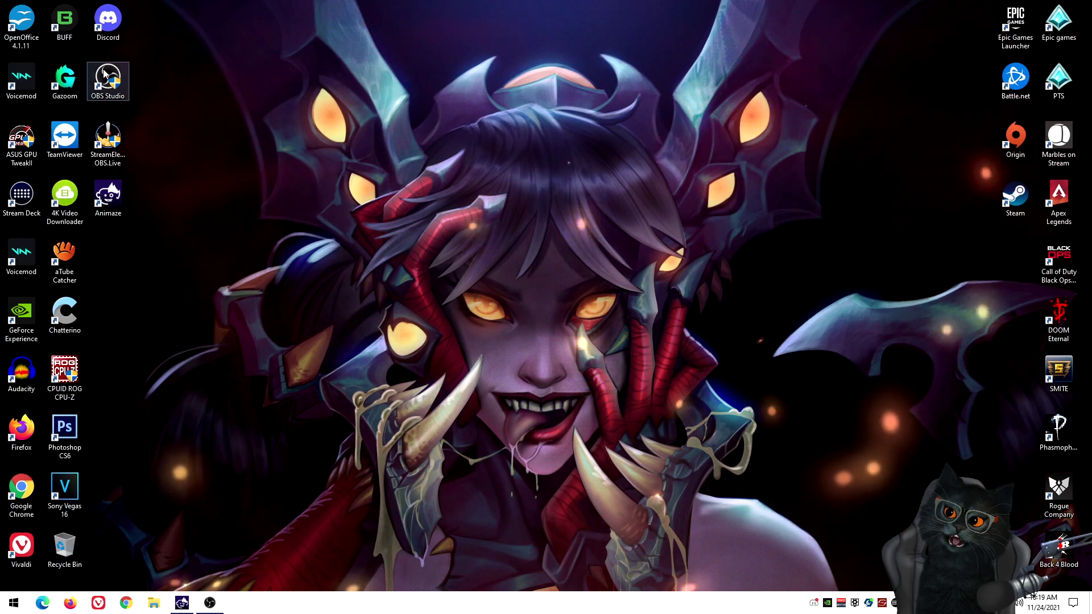
{"action": "right_click", "coordinate": [111, 79]}
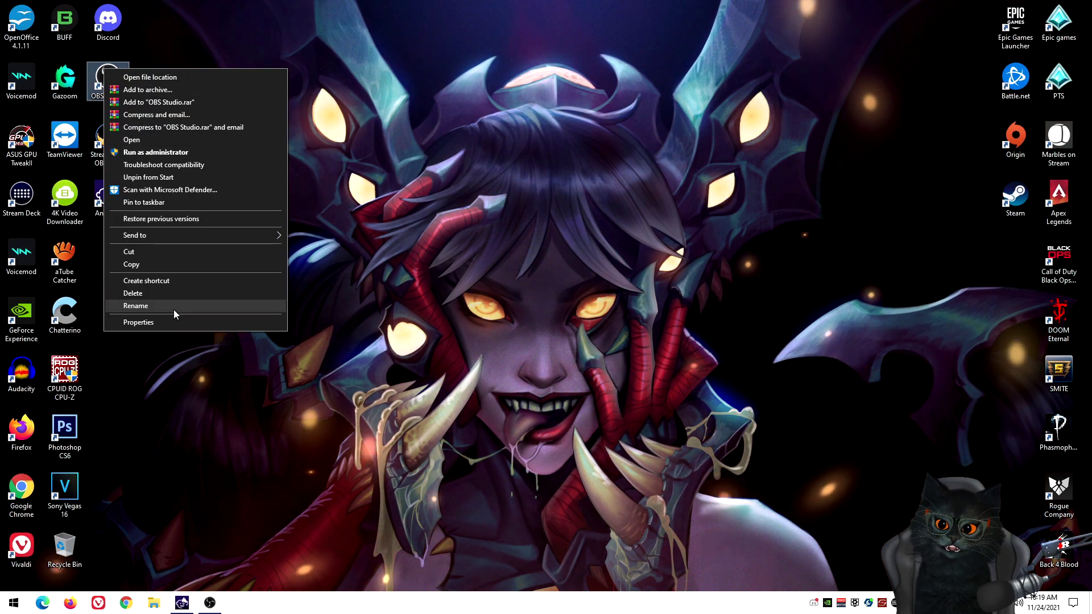
{"action": "left_click", "coordinate": [175, 322]}
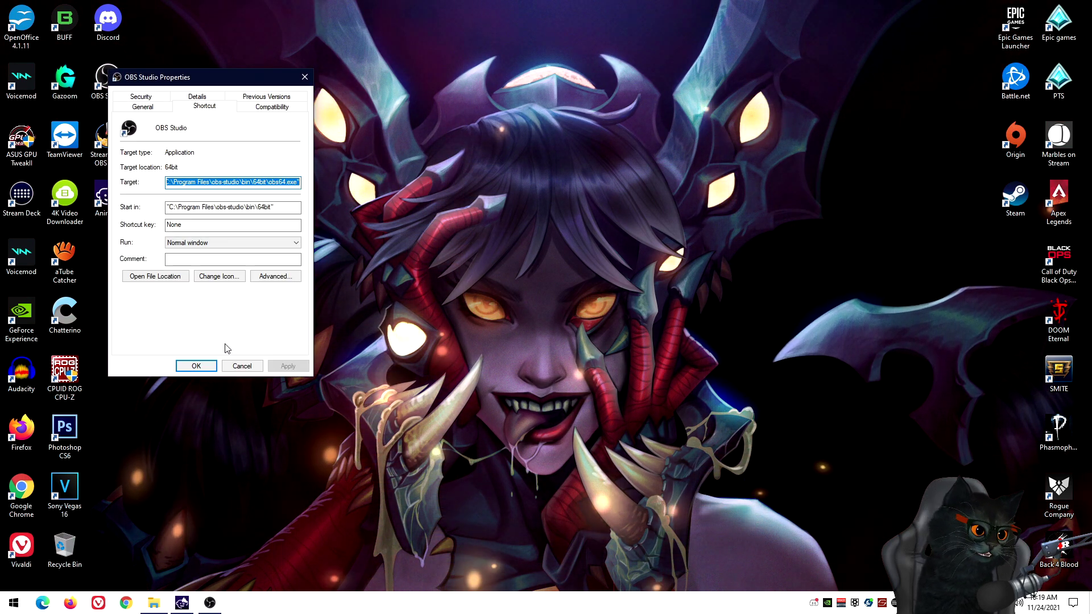
{"action": "left_click", "coordinate": [275, 278]}
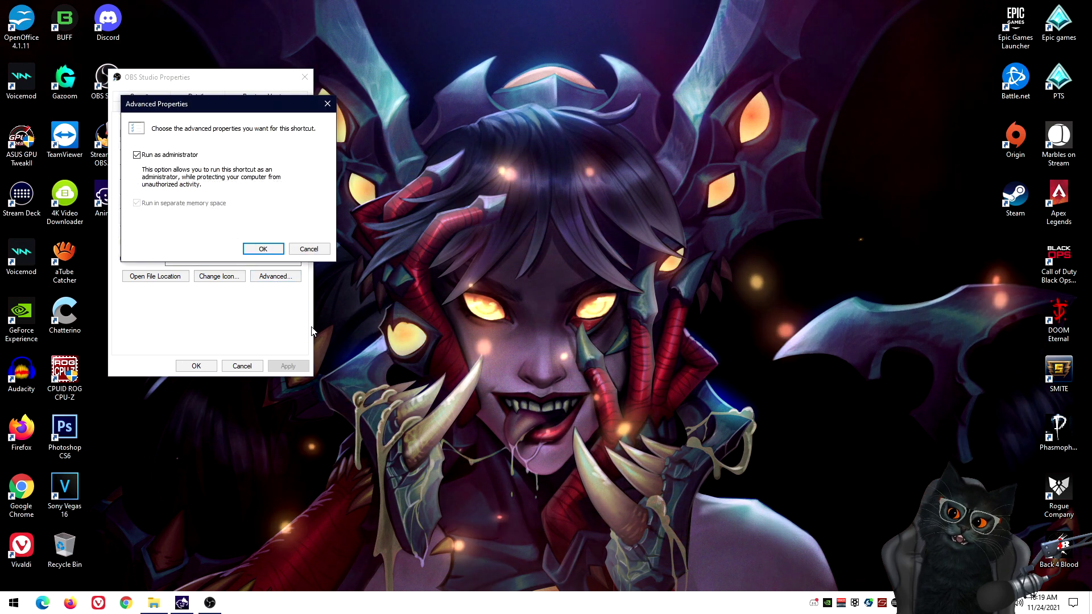
{"action": "left_click", "coordinate": [138, 155]}
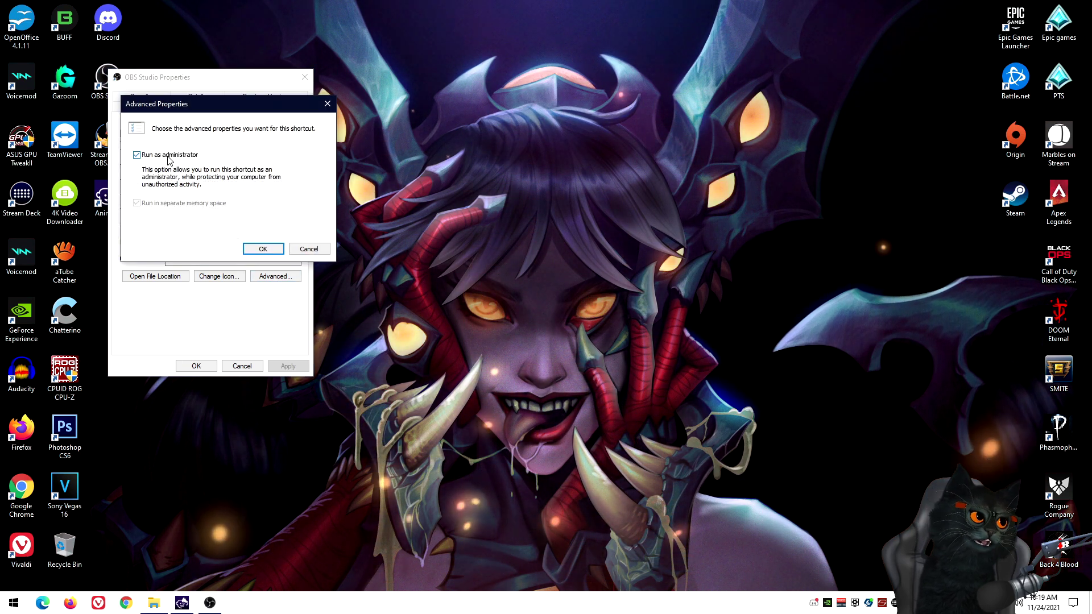
{"action": "left_click", "coordinate": [263, 249]}
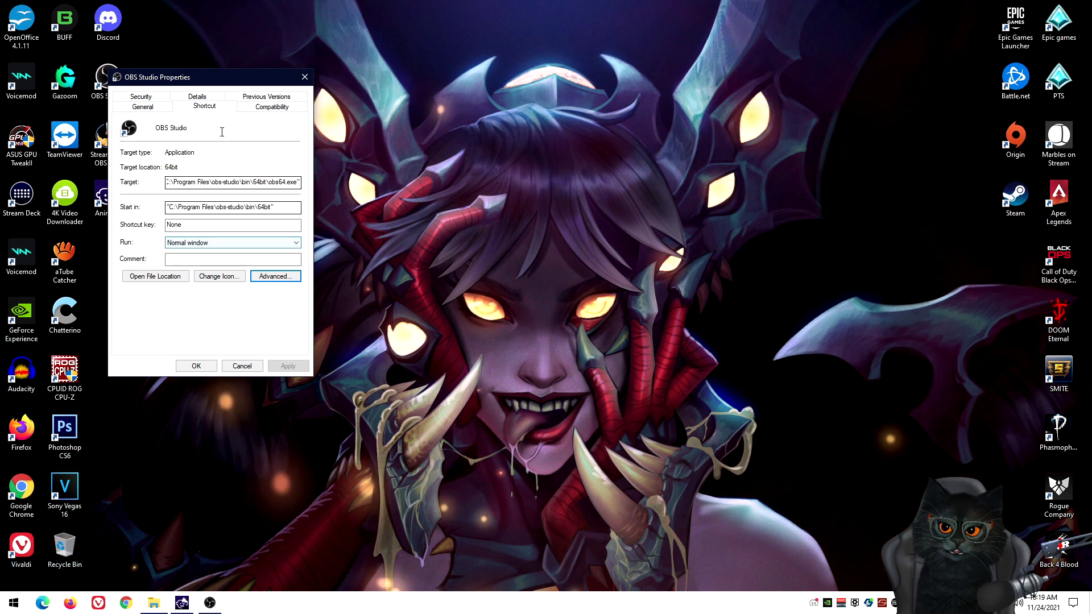
{"action": "left_click", "coordinate": [256, 109]}
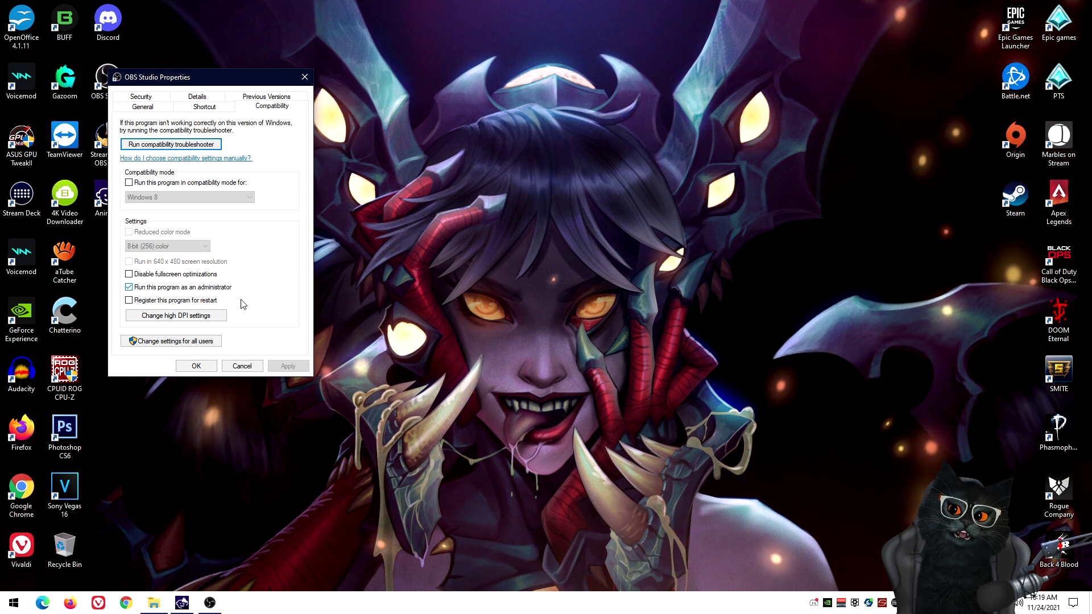
{"action": "left_click", "coordinate": [207, 106]}
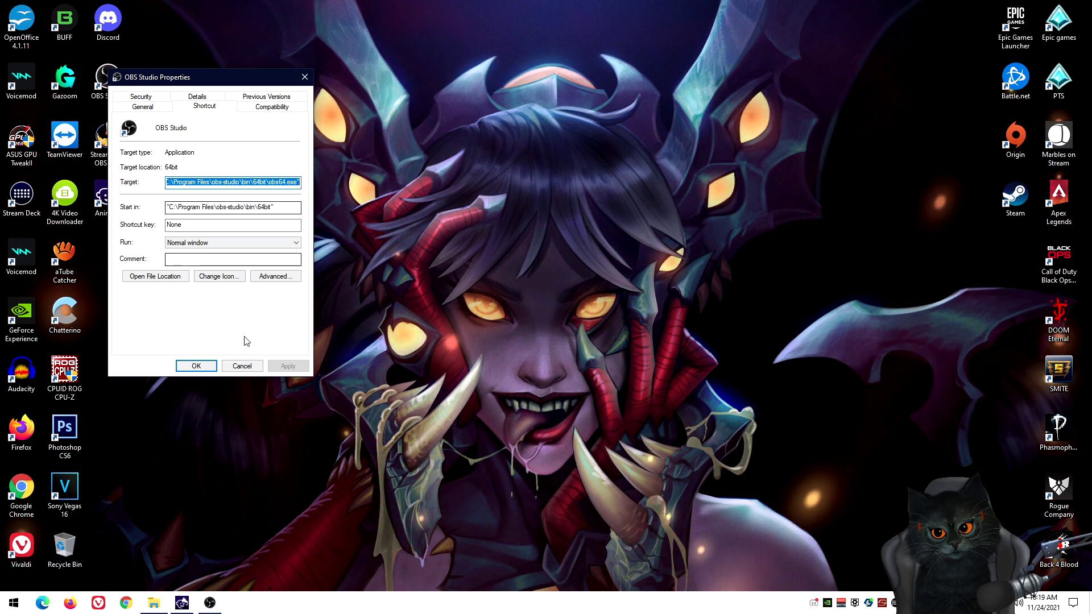
Step: Open the shortcut's file location and set the obs64 application's compatibility to run as an administrator
{"action": "left_click", "coordinate": [155, 276]}
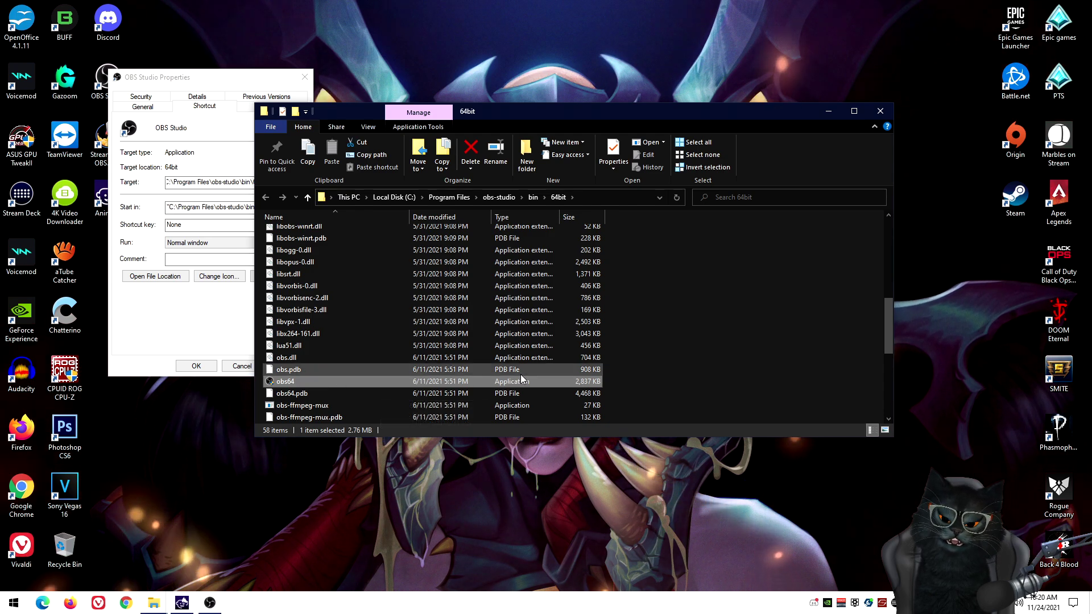
{"action": "right_click", "coordinate": [304, 381]}
{"action": "left_click", "coordinate": [333, 374]}
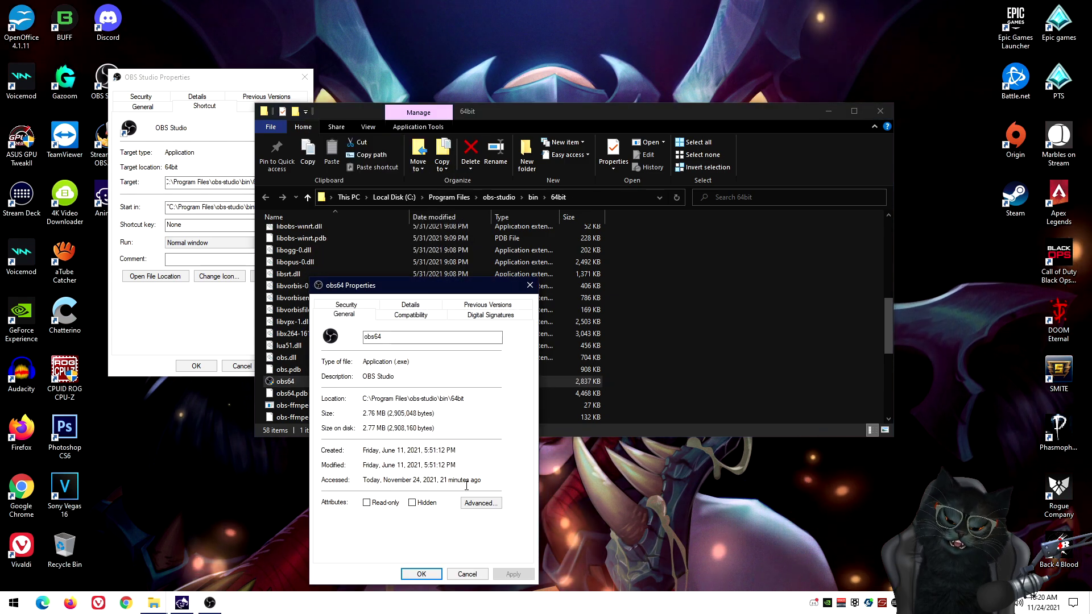
{"action": "left_click", "coordinate": [411, 314]}
{"action": "left_click", "coordinate": [342, 496]}
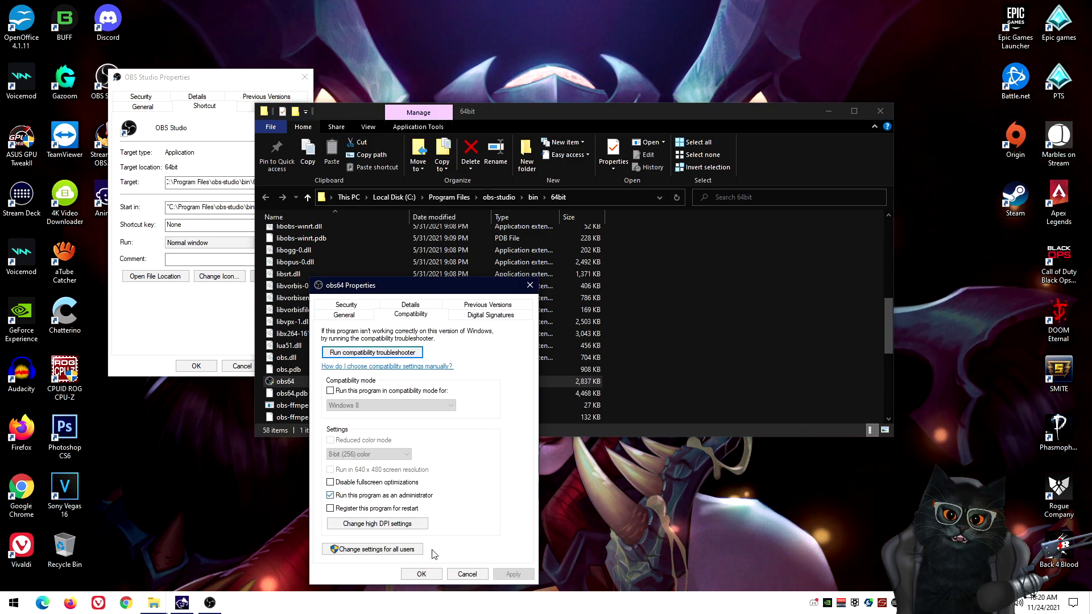
{"action": "left_click", "coordinate": [431, 574]}
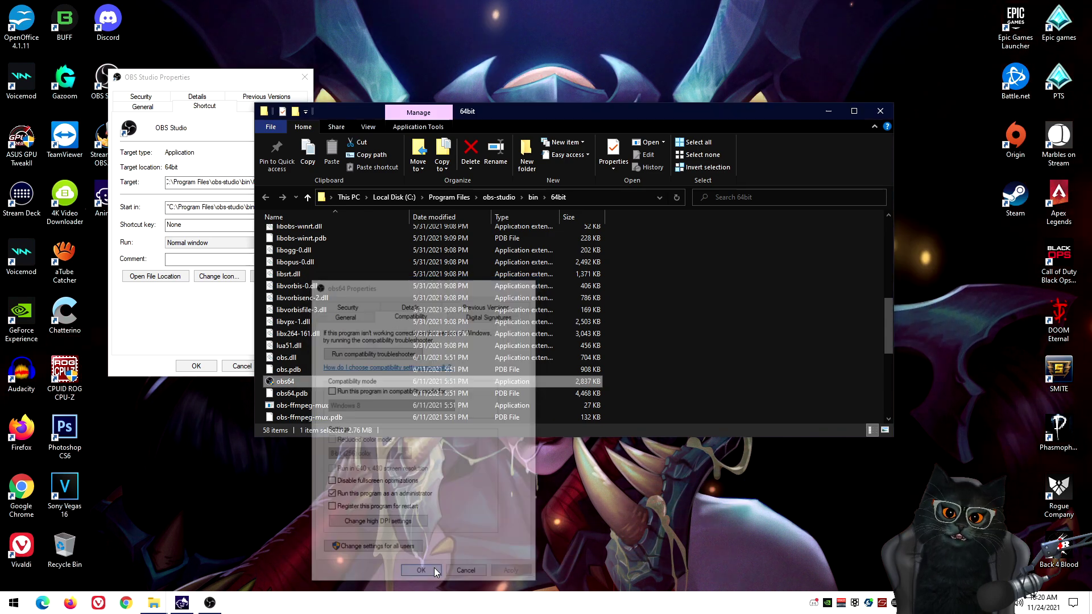
Step: Close the 64bit folder and save the OBS Studio shortcut's properties, granting administrator permission for the change
{"action": "left_click", "coordinate": [880, 111]}
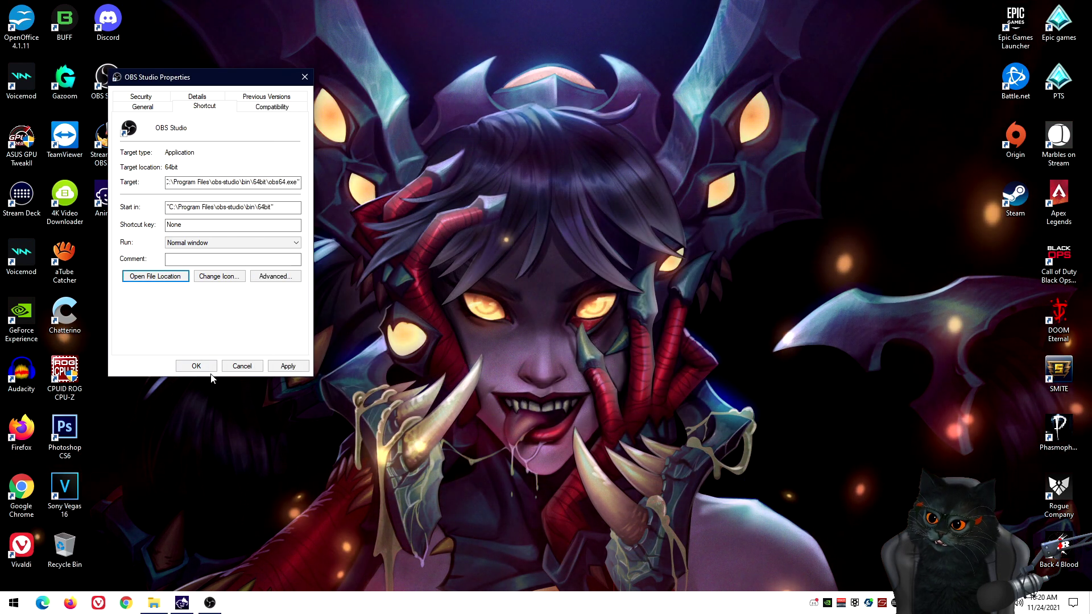
{"action": "left_click", "coordinate": [213, 367]}
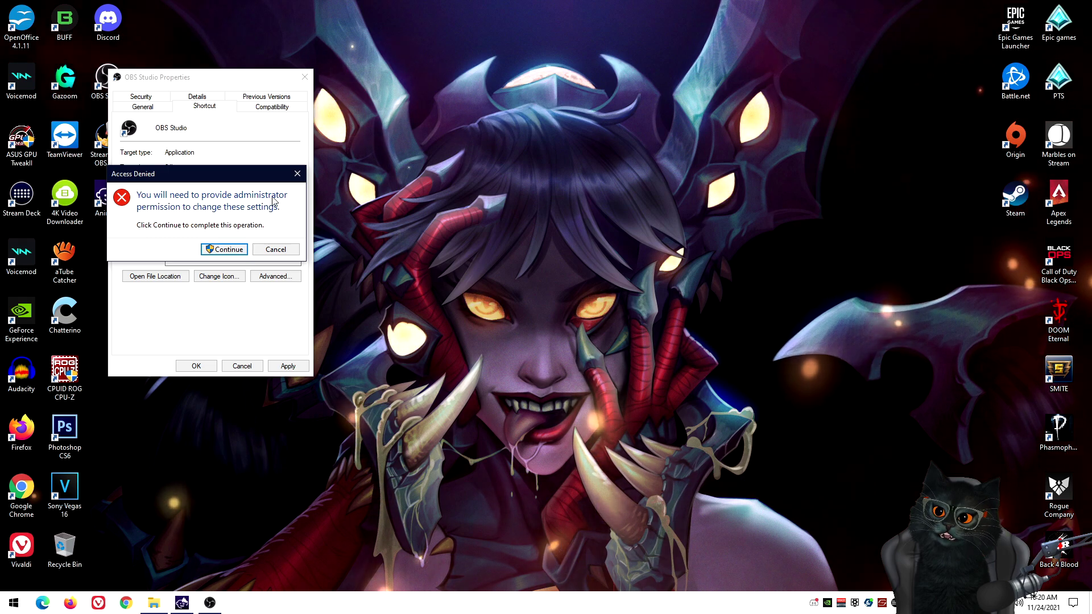
{"action": "left_click", "coordinate": [223, 250]}
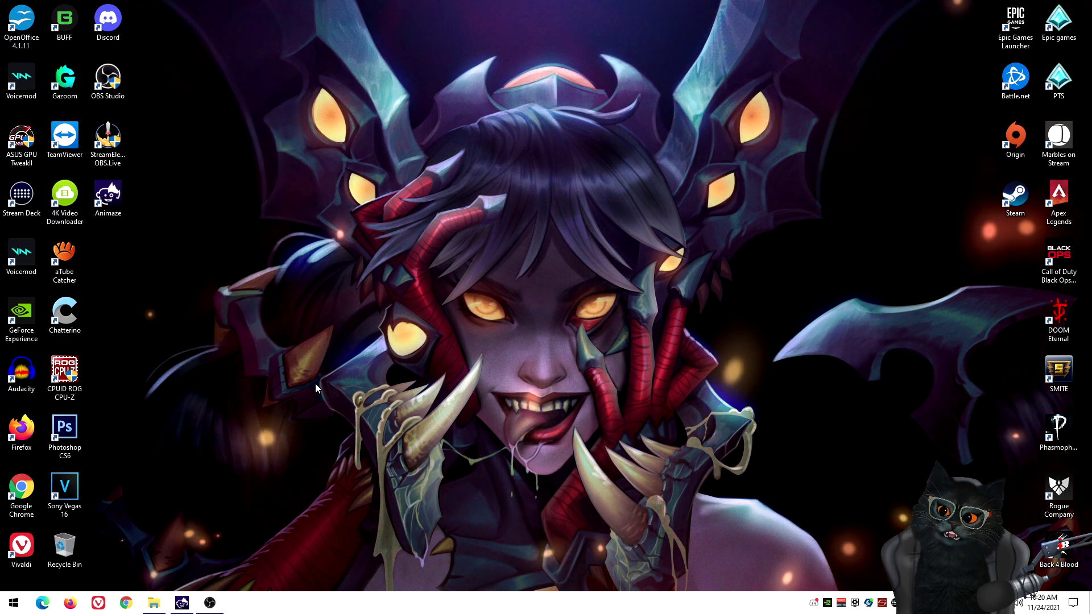
Step: Run OBS Studio as administrator from its desktop shortcut, launching it anyway despite the instance already running
{"action": "right_click", "coordinate": [117, 98]}
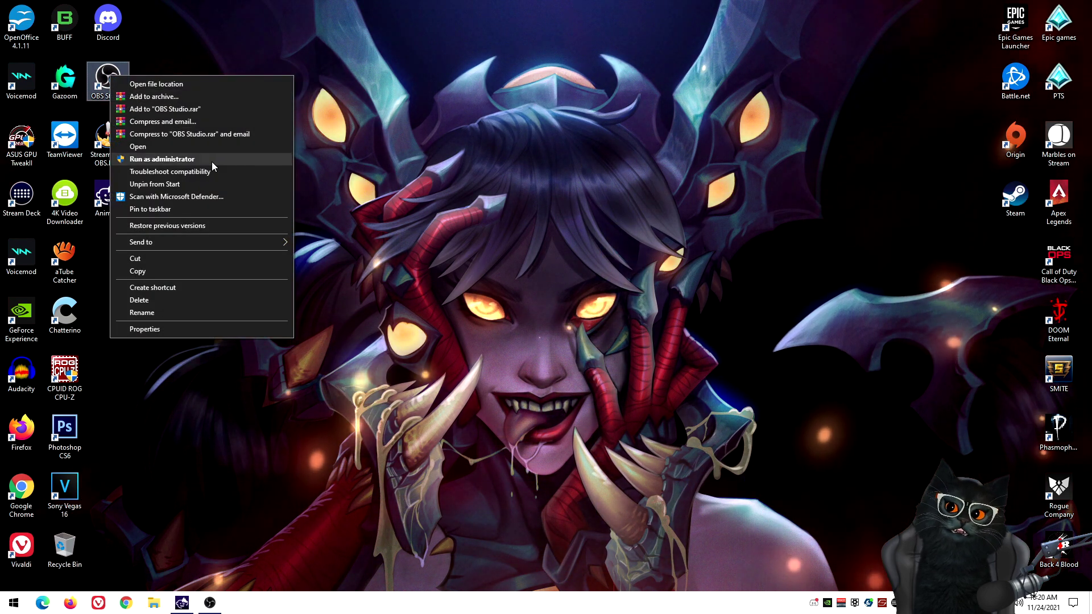
{"action": "left_click", "coordinate": [228, 156]}
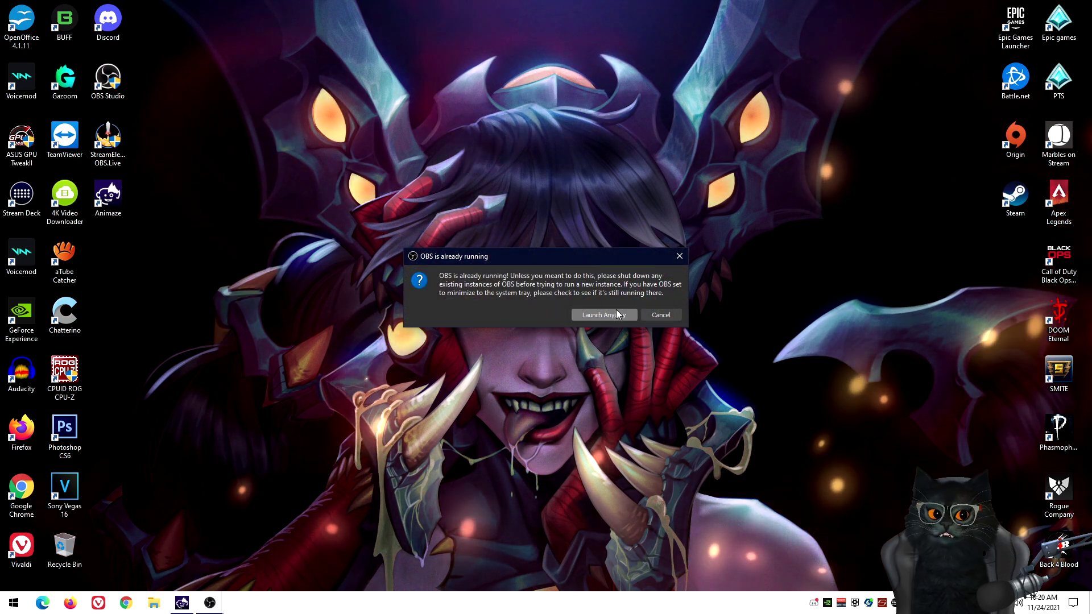
{"action": "left_click", "coordinate": [616, 312]}
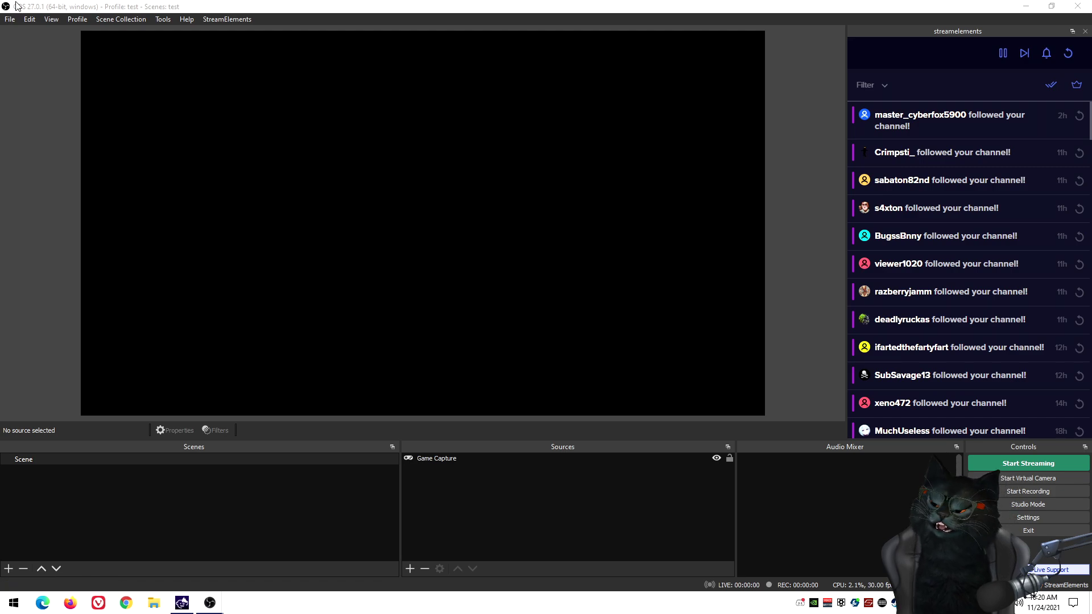
Step: Switch to the PGC profile and the main scene collection
{"action": "left_click", "coordinate": [77, 19]}
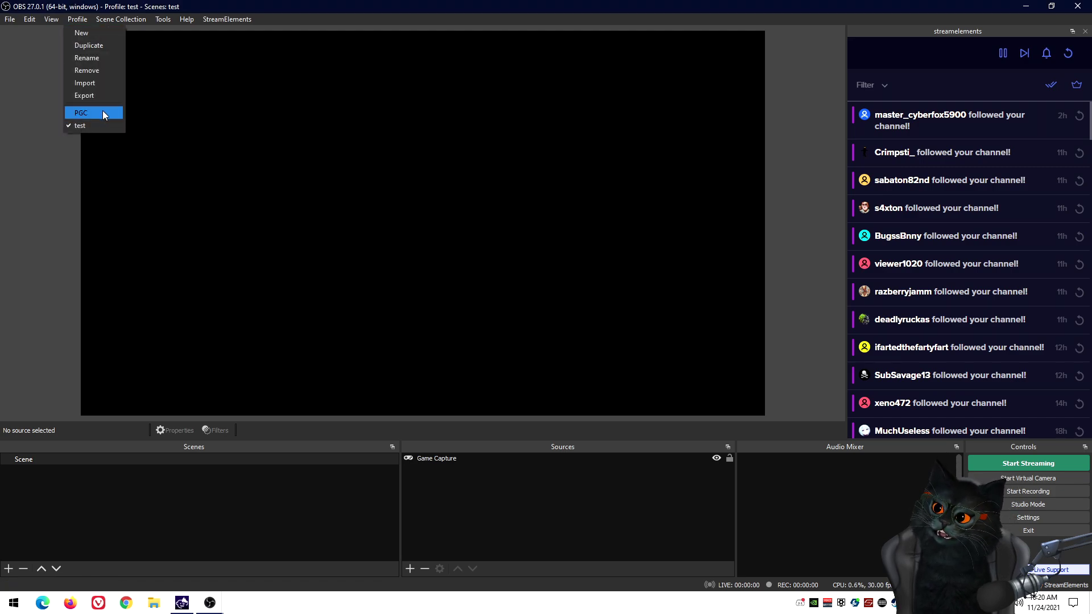
{"action": "left_click", "coordinate": [102, 113]}
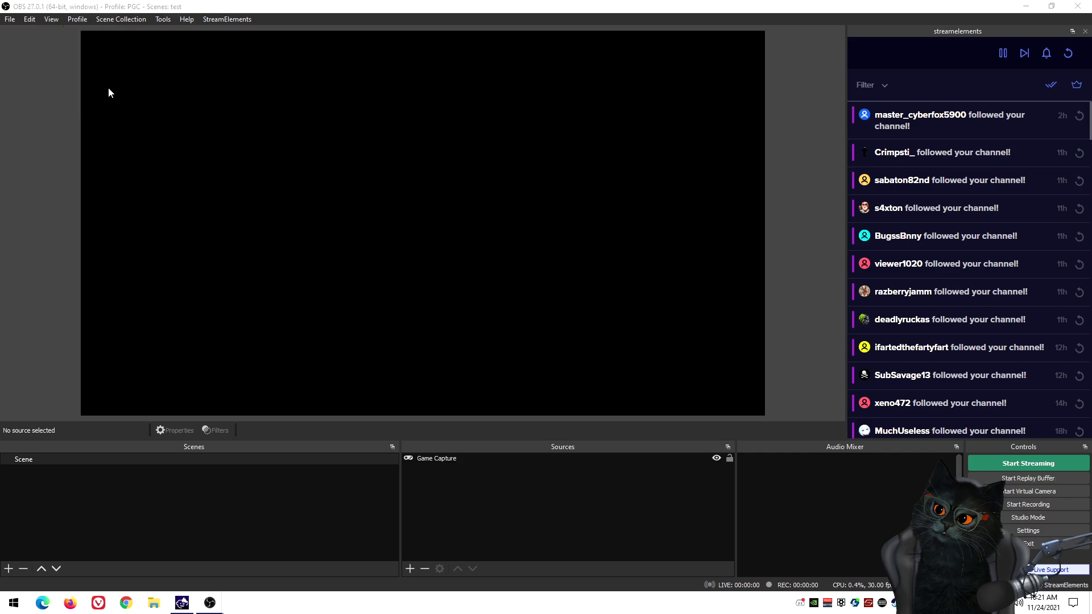
{"action": "left_click", "coordinate": [111, 21]}
{"action": "left_click", "coordinate": [134, 113]}
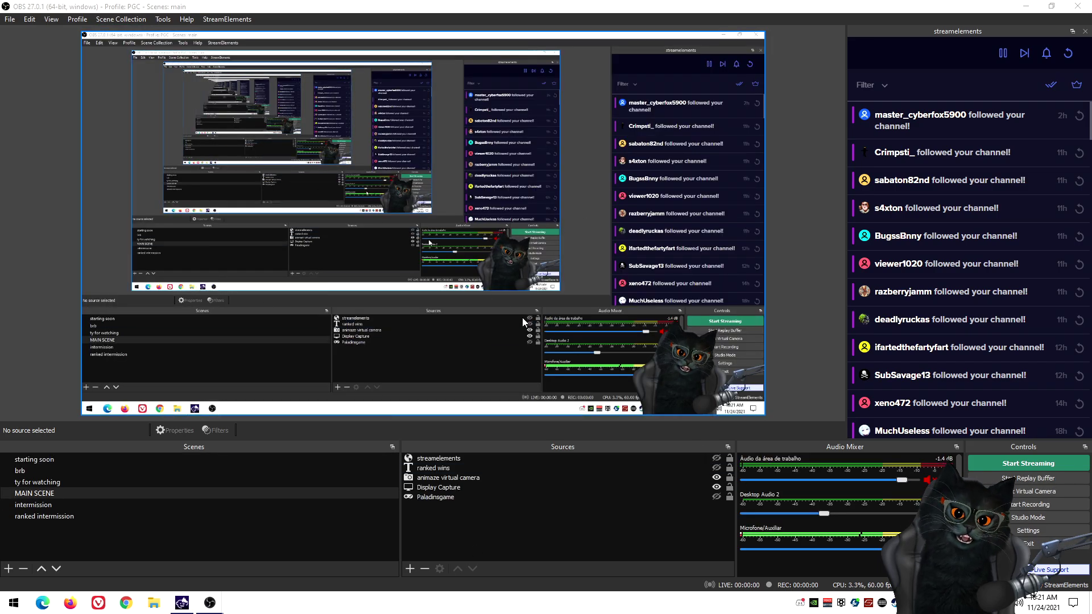
Step: Disable the preview of the main scene
{"action": "right_click", "coordinate": [482, 284]}
{"action": "left_click", "coordinate": [503, 291]}
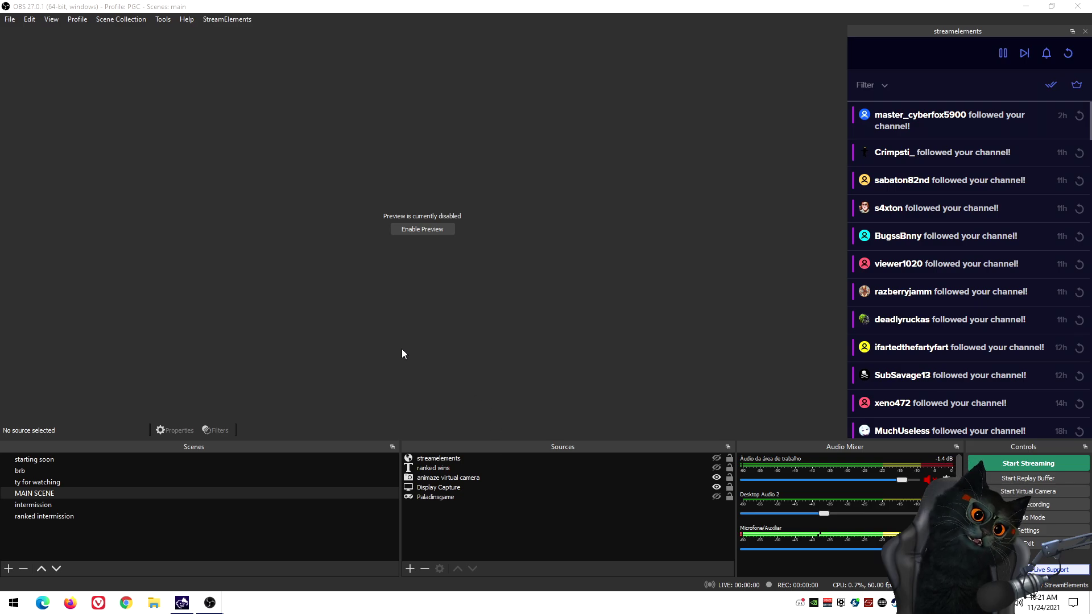
Step: Start exporting the PGC profile and create a folder named obs in the PC folder
{"action": "left_click", "coordinate": [81, 20]}
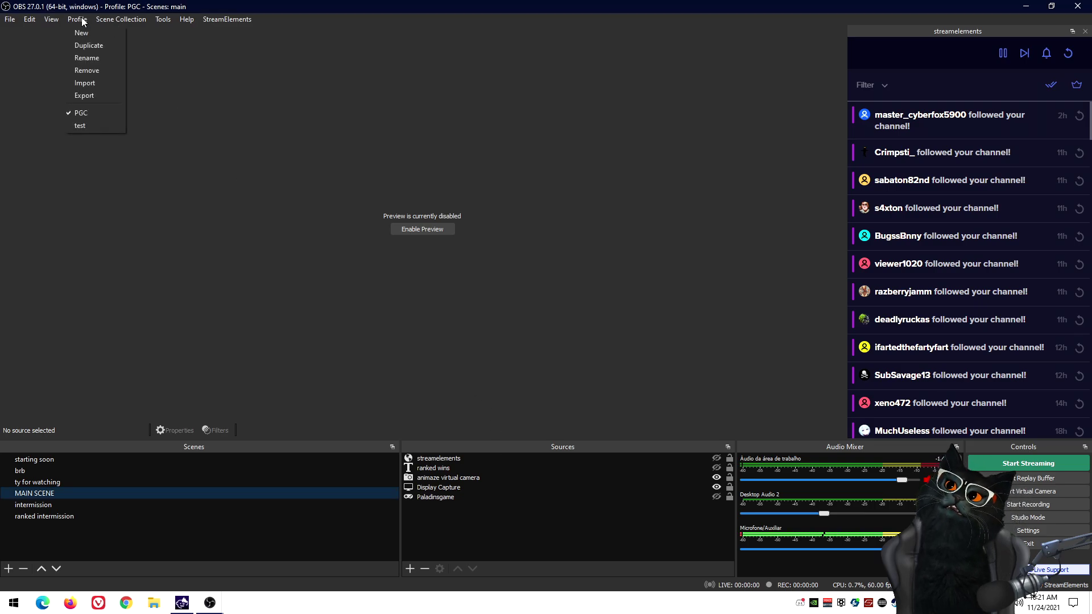
{"action": "left_click", "coordinate": [101, 97]}
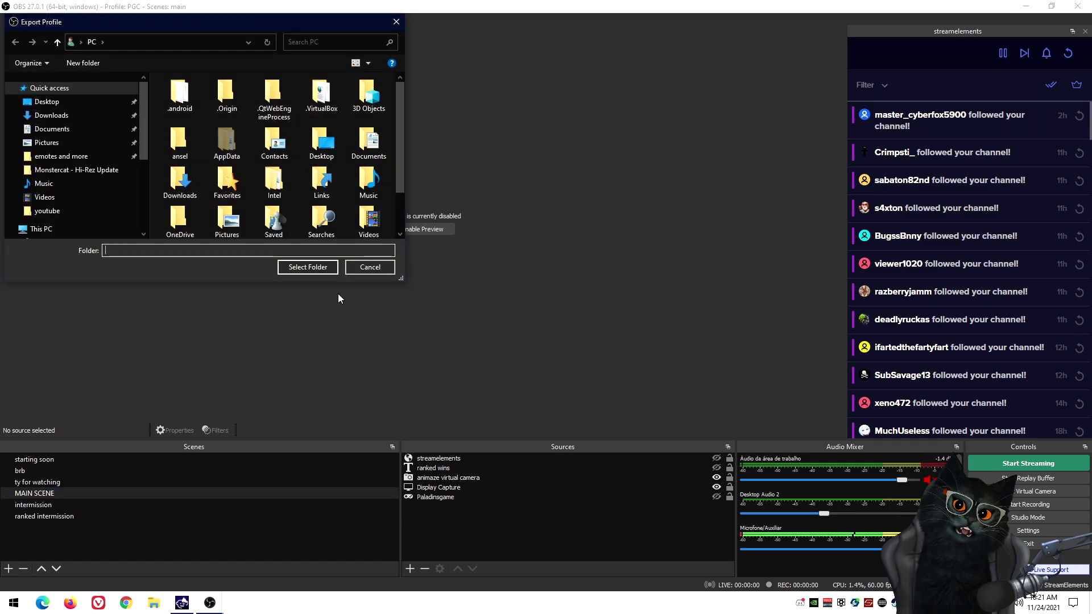
{"action": "right_click", "coordinate": [228, 222]}
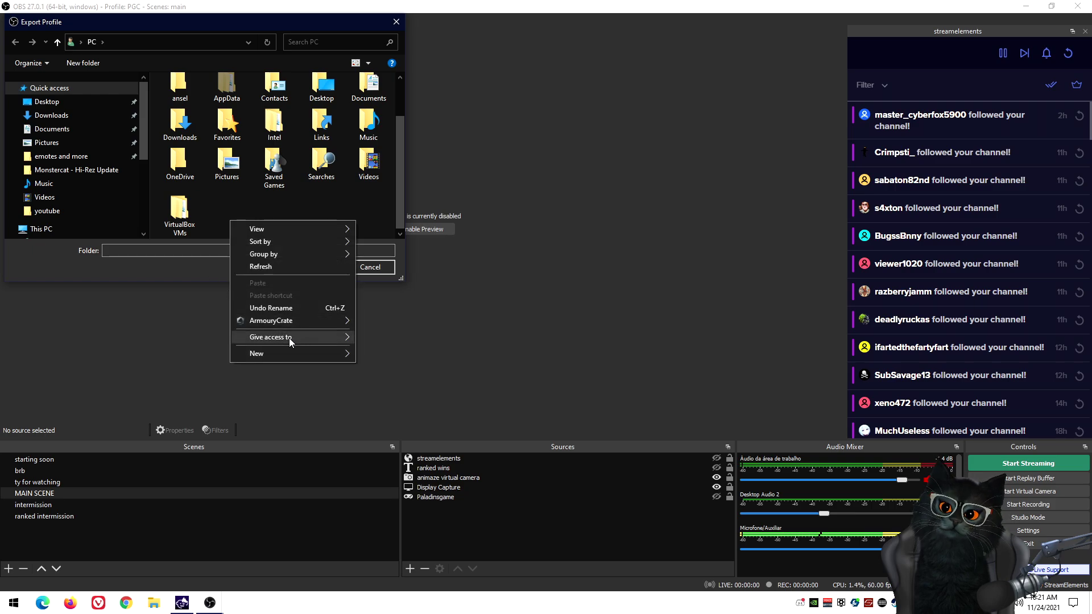
{"action": "mouse_move", "coordinate": [320, 353]}
{"action": "left_click", "coordinate": [398, 354]}
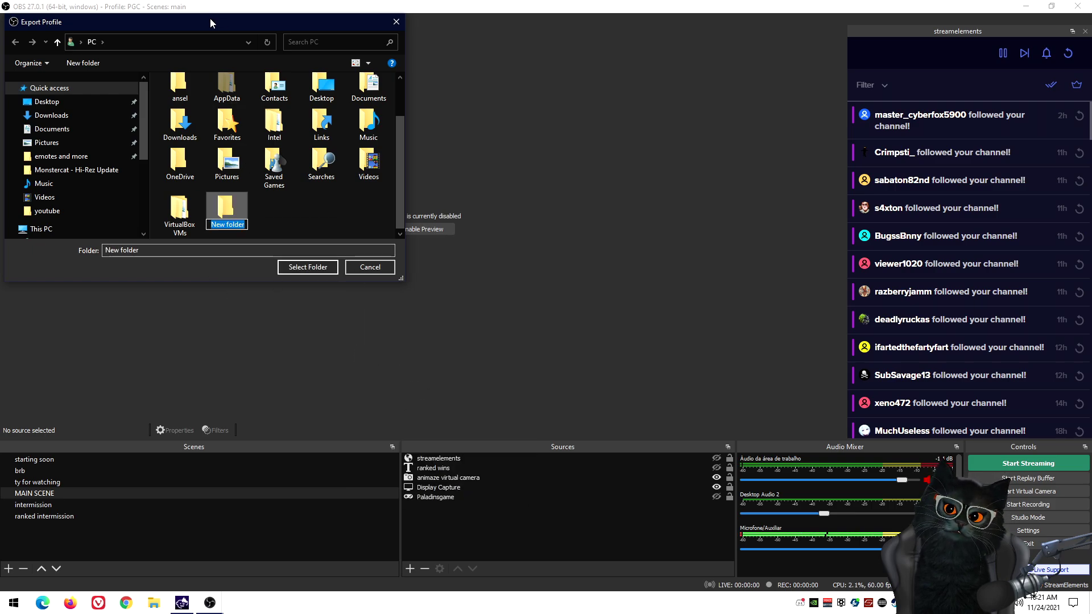
{"action": "left_click_drag", "start_coordinate": [210, 19], "coordinate": [616, 106]}
{"action": "left_click", "coordinate": [628, 303]}
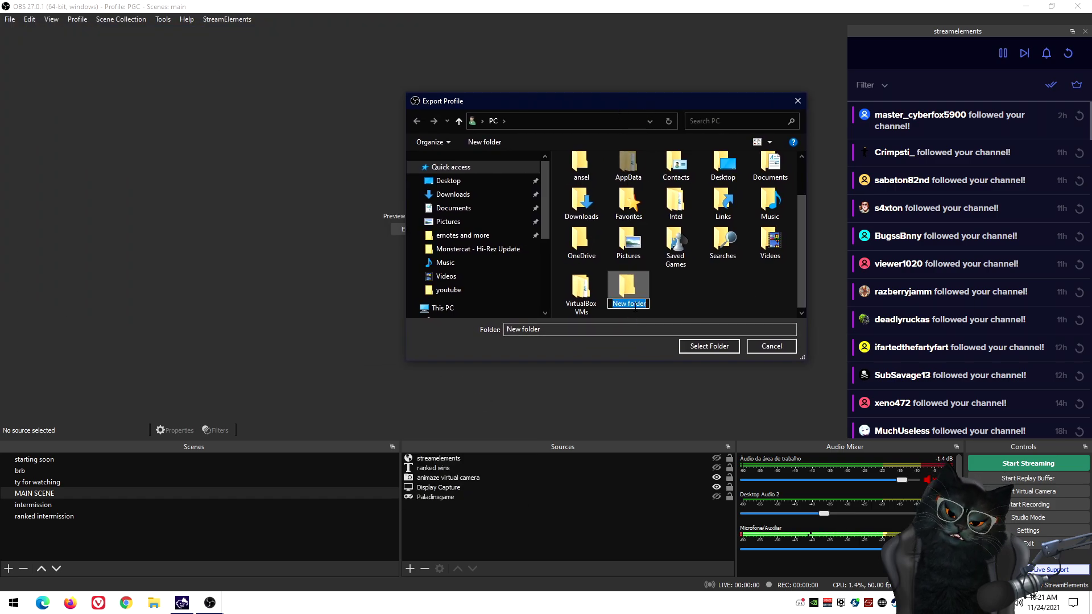
{"action": "type", "text": "obs"}
{"action": "key", "text": "Return"}
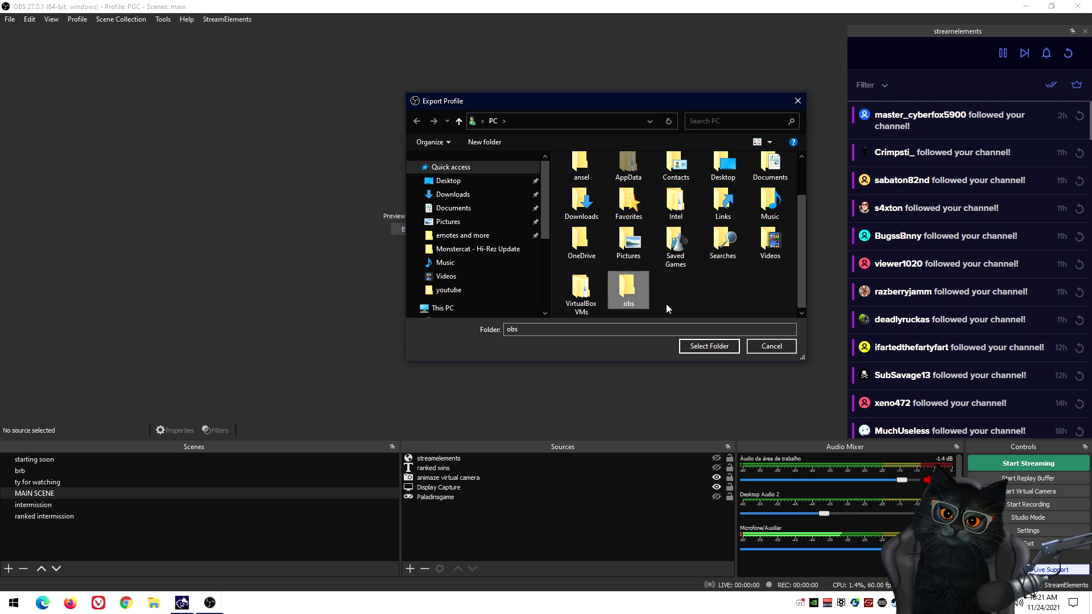
Step: Create a folder named profile PGC inside the obs folder and export the profile into it
{"action": "double_click", "coordinate": [631, 289]}
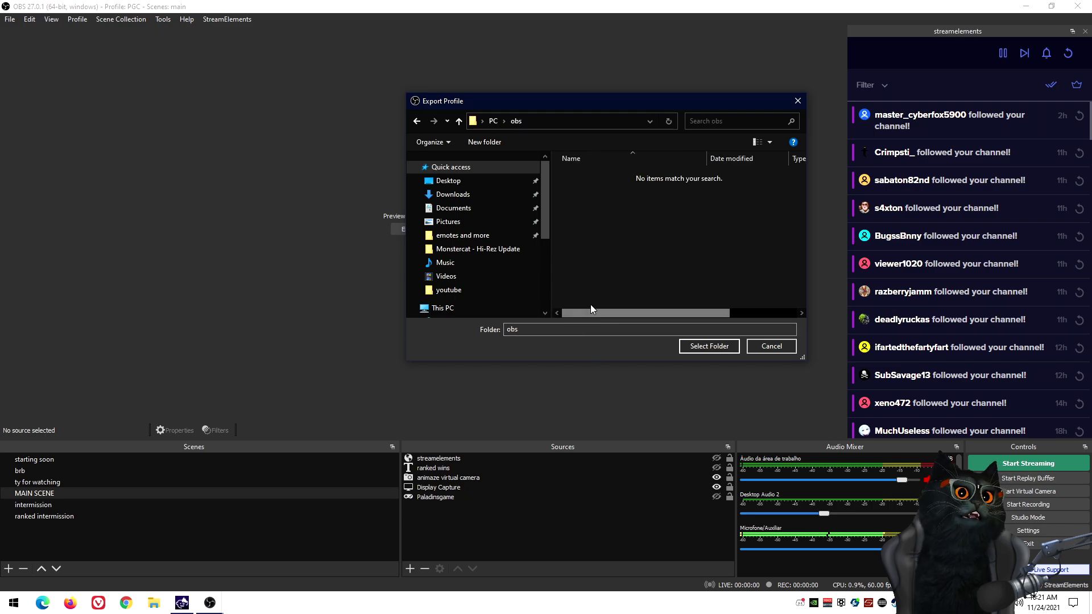
{"action": "right_click", "coordinate": [603, 310]}
{"action": "mouse_move", "coordinate": [674, 366]}
{"action": "left_click", "coordinate": [754, 359]}
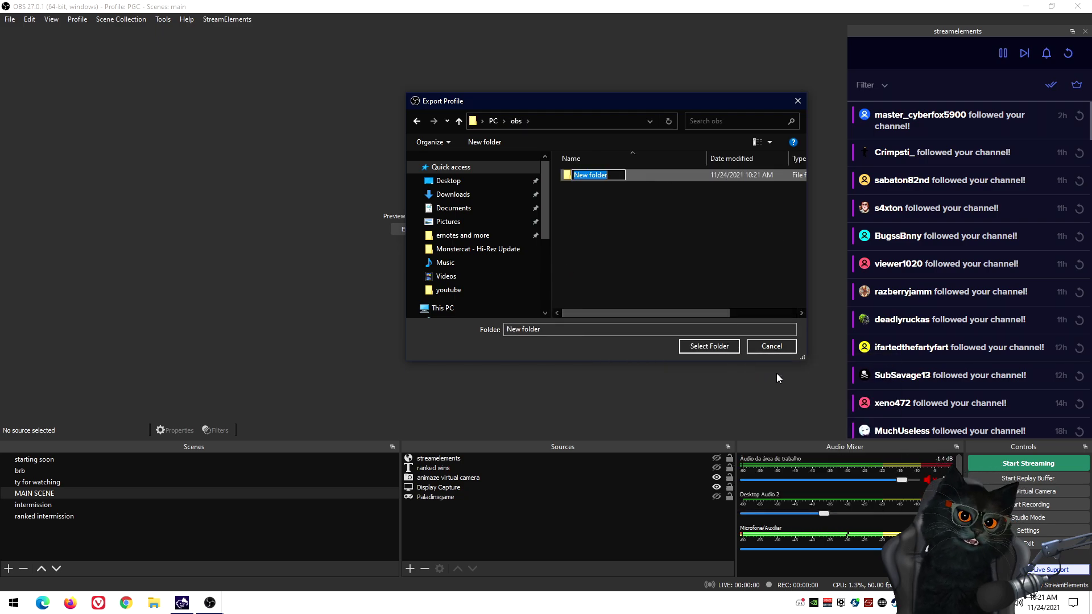
{"action": "type", "text": "profile"}
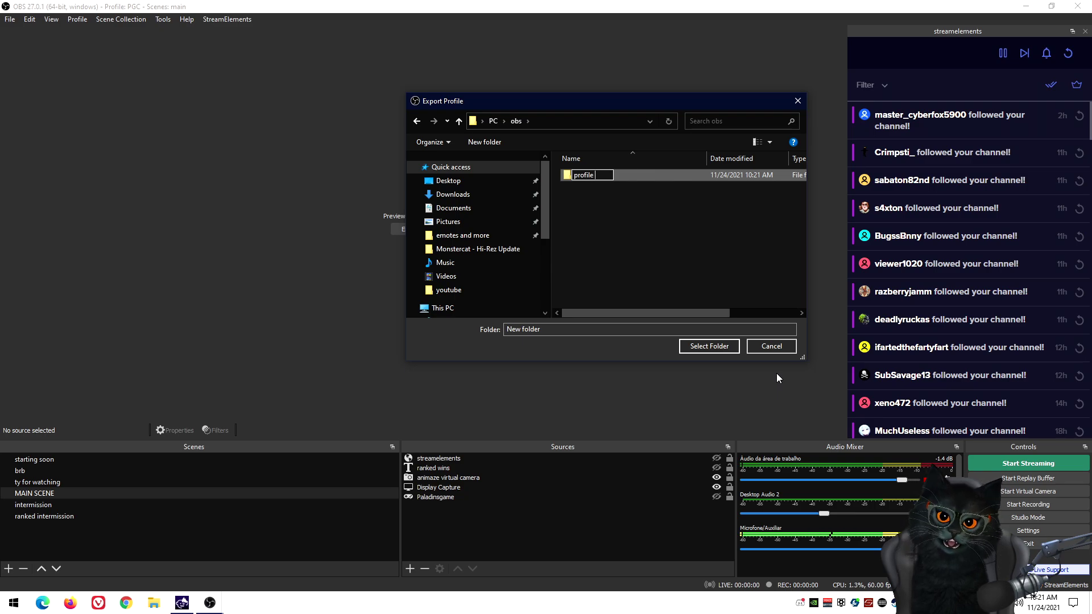
{"action": "type", "text": " PGC"}
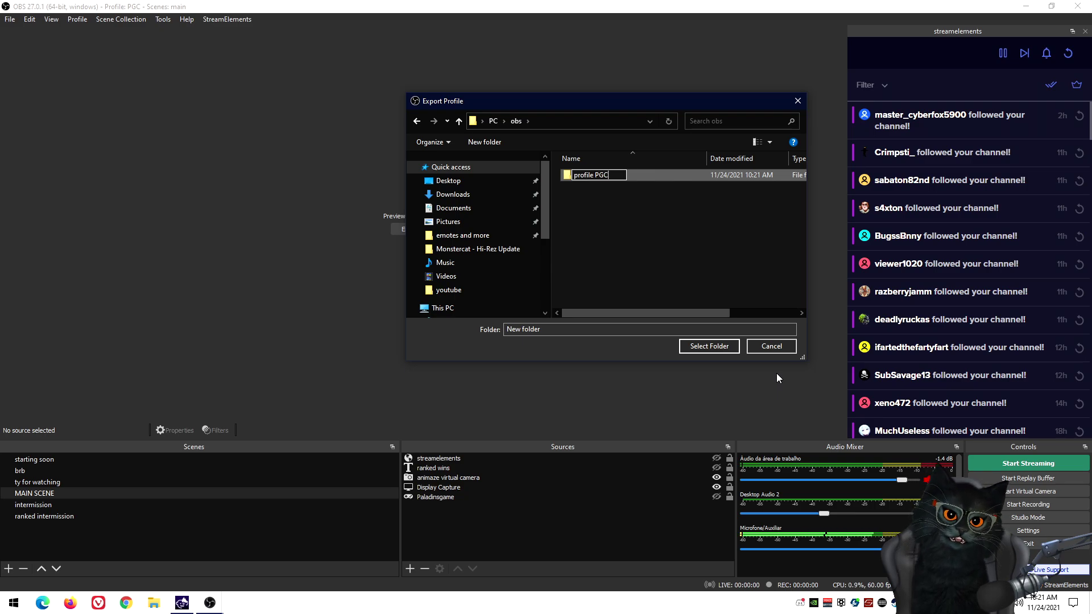
{"action": "key", "text": "Return"}
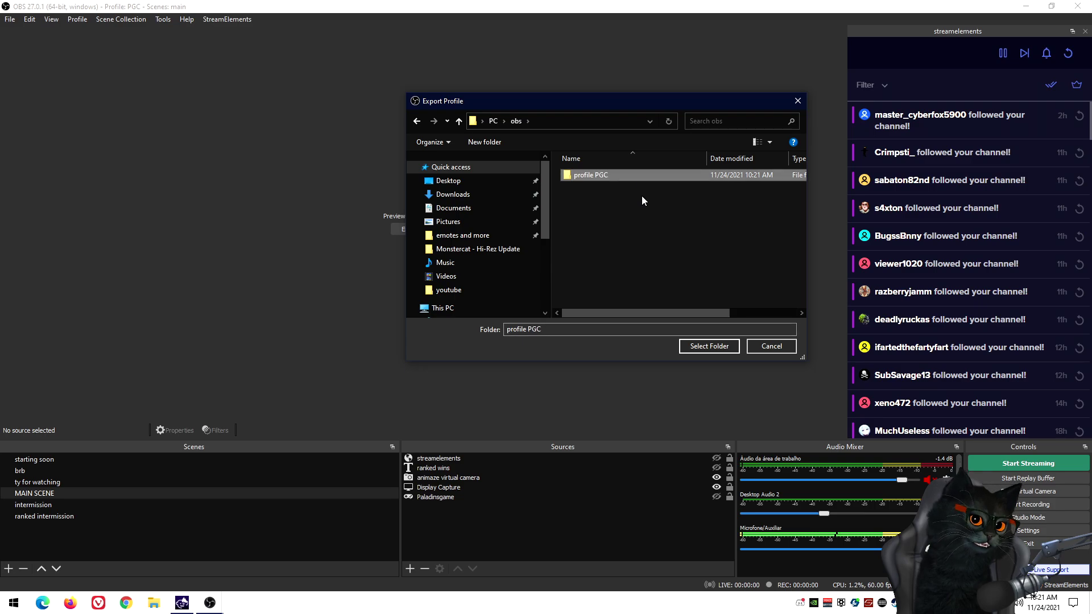
{"action": "double_click", "coordinate": [641, 178]}
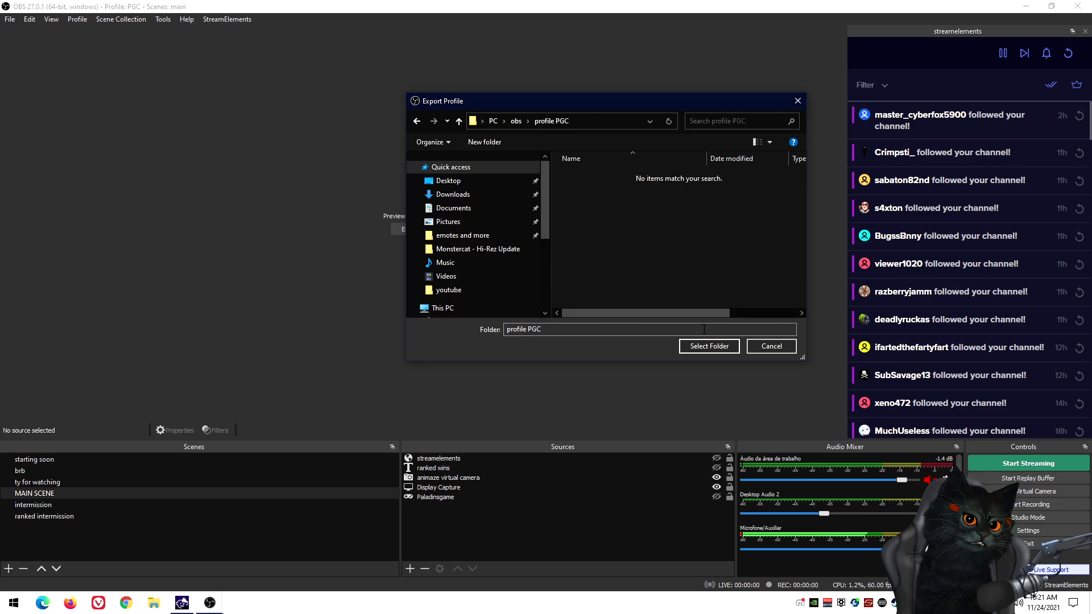
{"action": "left_click", "coordinate": [709, 347]}
Step: Switch to the test profile and start exporting it
{"action": "left_click", "coordinate": [87, 21]}
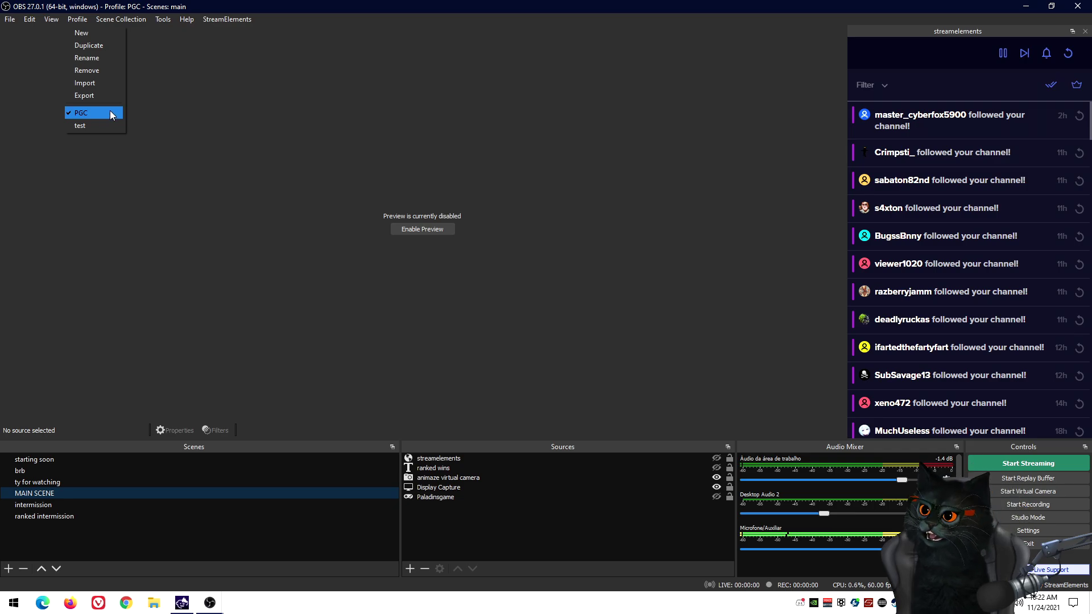
{"action": "left_click", "coordinate": [104, 125]}
{"action": "left_click", "coordinate": [83, 22]}
{"action": "left_click", "coordinate": [104, 96]}
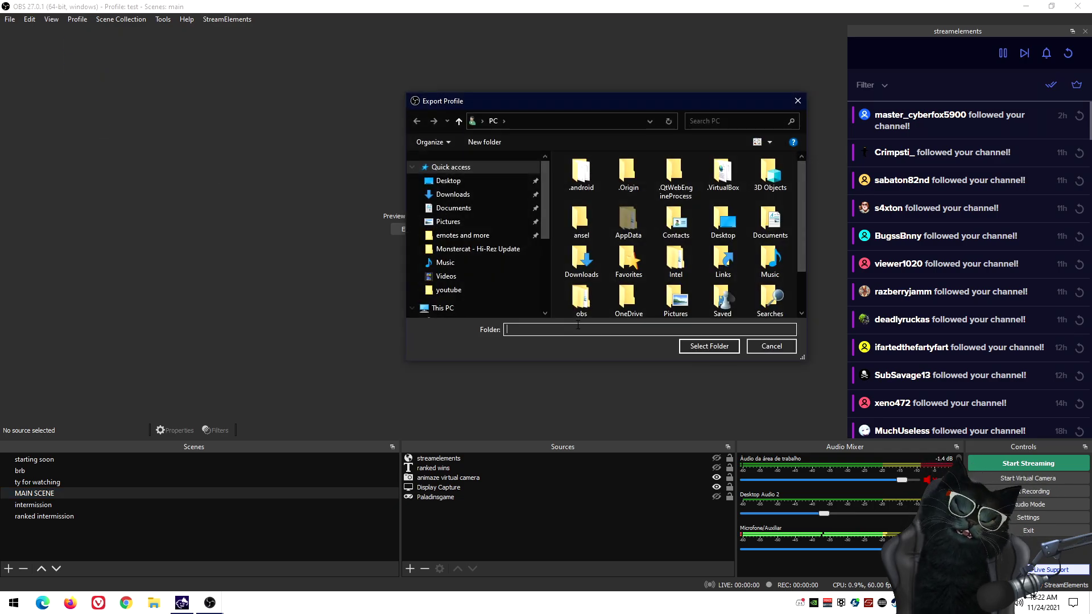
Step: Move the obs folder from the PC folder to the Desktop within the export dialog
{"action": "left_click", "coordinate": [442, 182]}
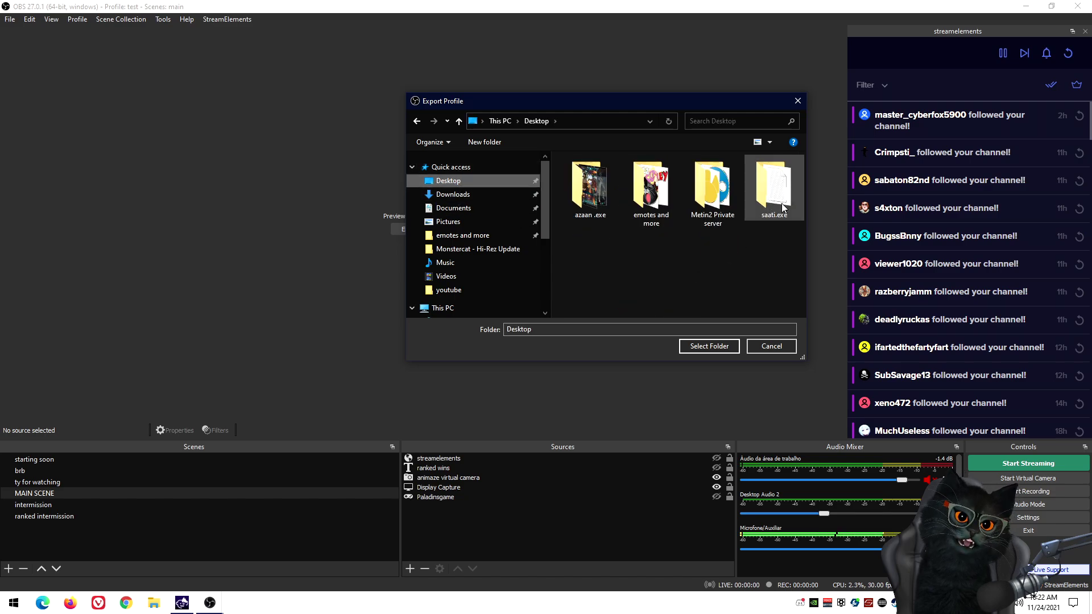
{"action": "left_click", "coordinate": [417, 121]}
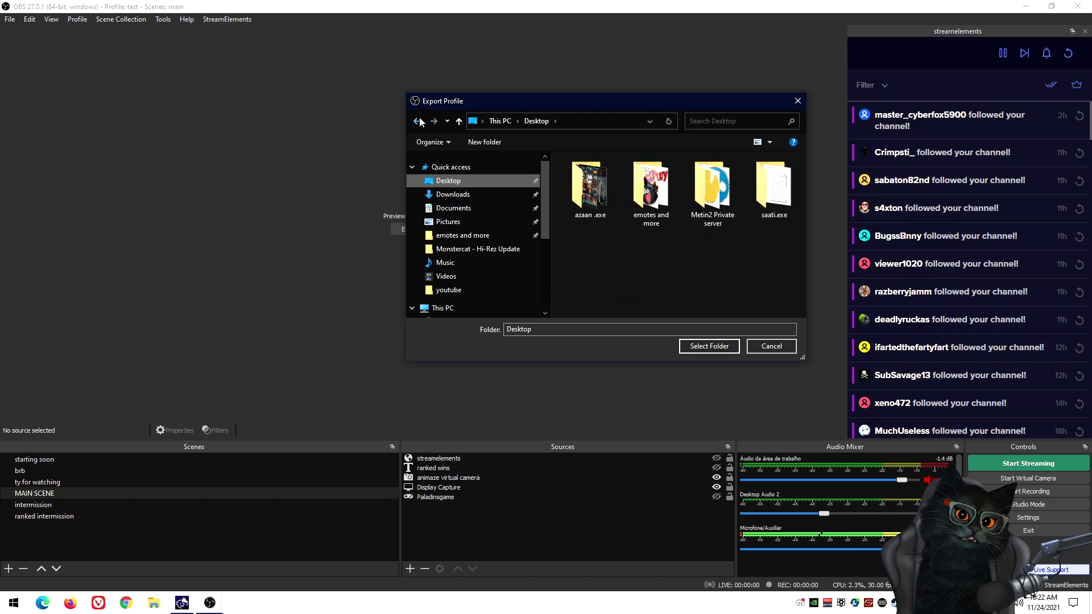
{"action": "scroll", "coordinate": [734, 296], "scroll_direction": "down", "scroll_amount": 1}
{"action": "scroll", "coordinate": [682, 304], "scroll_direction": "up", "scroll_amount": 2}
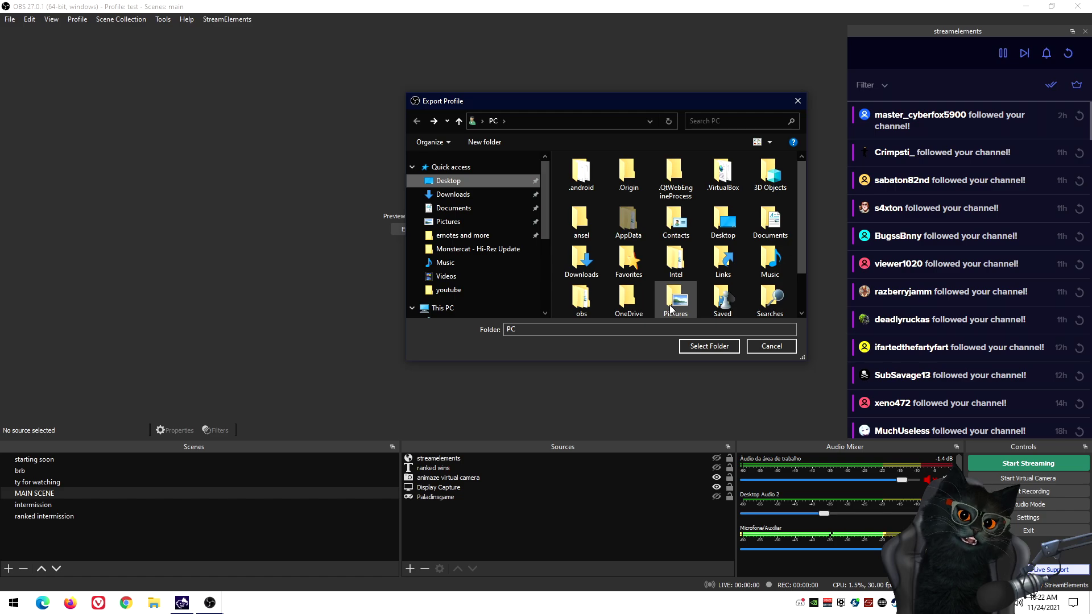
{"action": "left_click", "coordinate": [588, 291]}
{"action": "right_click", "coordinate": [588, 288]}
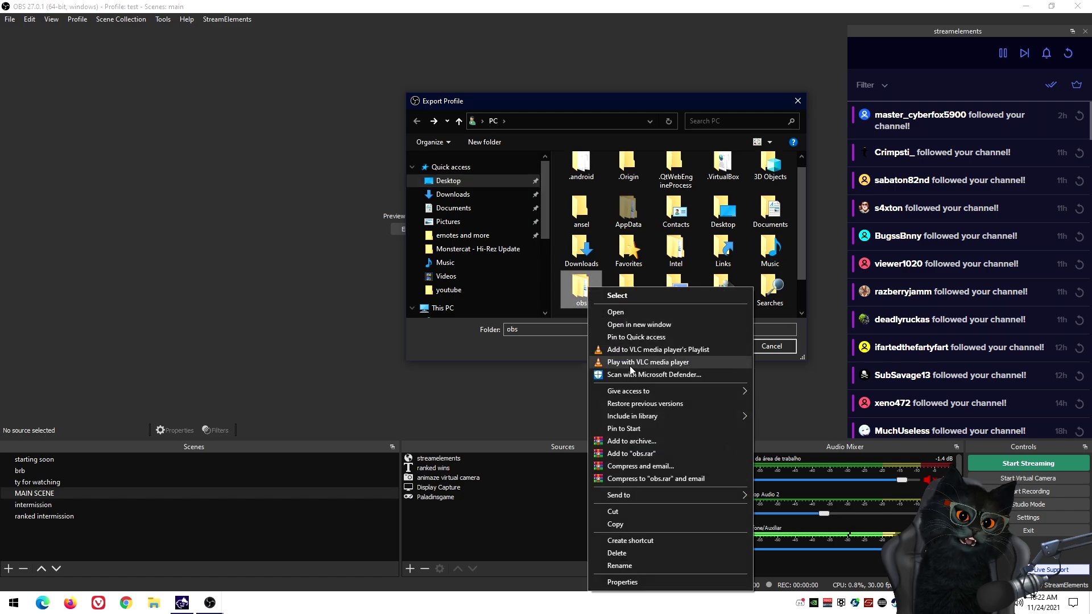
{"action": "left_click", "coordinate": [612, 512]}
{"action": "left_click", "coordinate": [452, 194]}
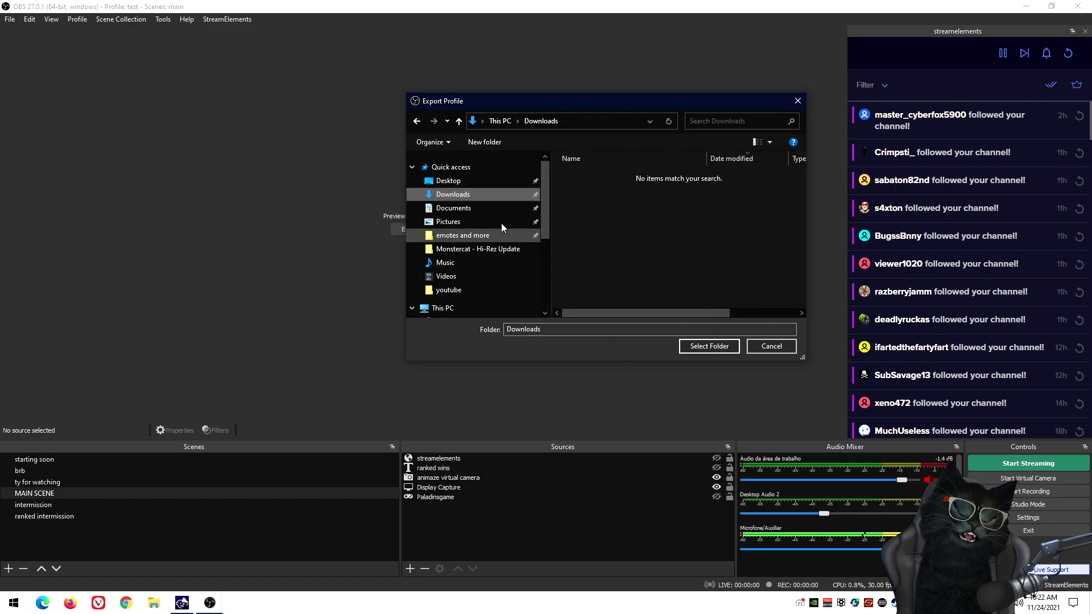
{"action": "left_click", "coordinate": [448, 180]}
{"action": "right_click", "coordinate": [652, 285]}
{"action": "left_click", "coordinate": [691, 344]}
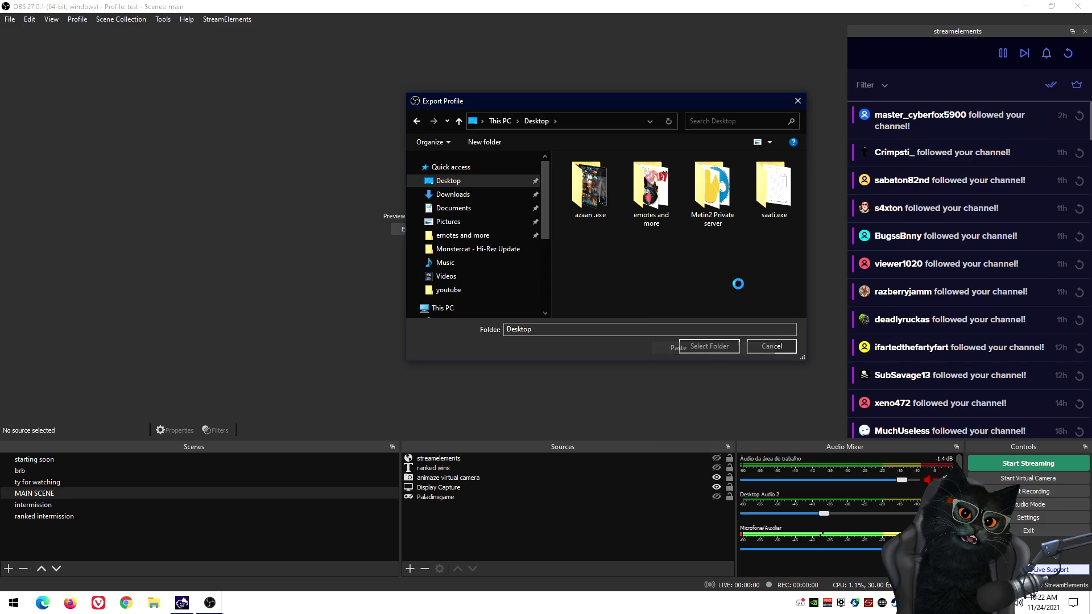
Step: Create a folder named profile test inside the Desktop's obs folder and export the test profile into it
{"action": "double_click", "coordinate": [584, 261]}
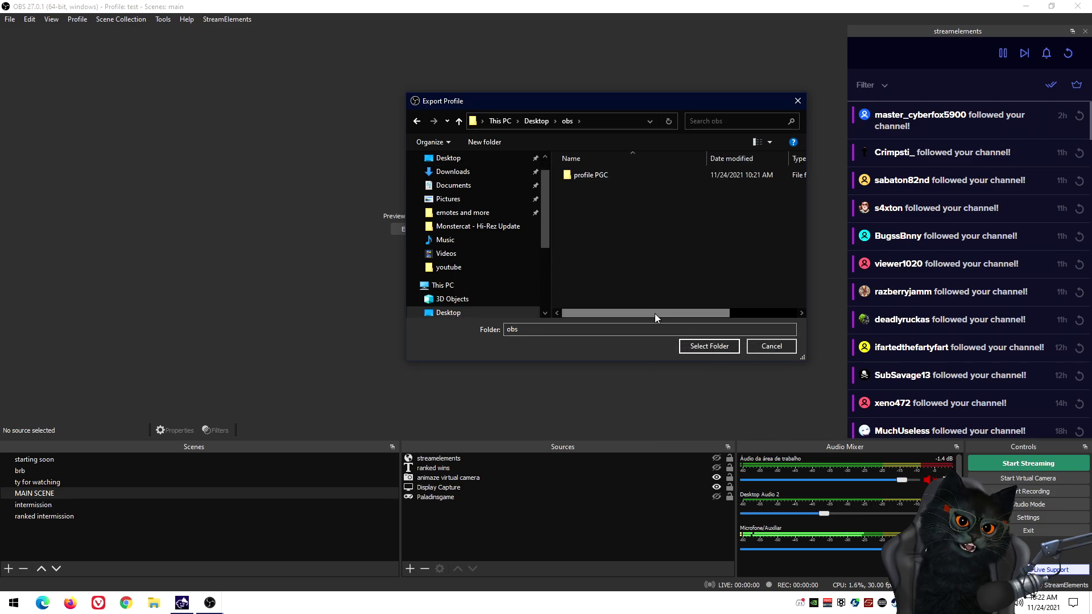
{"action": "right_click", "coordinate": [598, 252]}
{"action": "mouse_move", "coordinate": [660, 340]}
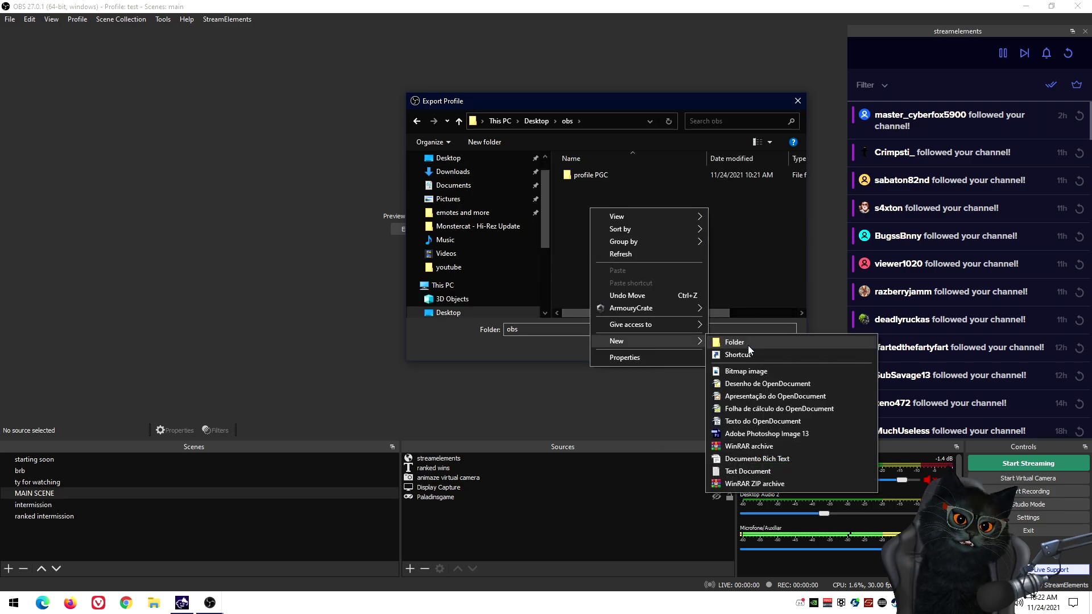
{"action": "left_click", "coordinate": [749, 345]}
{"action": "type", "text": "profile test"}
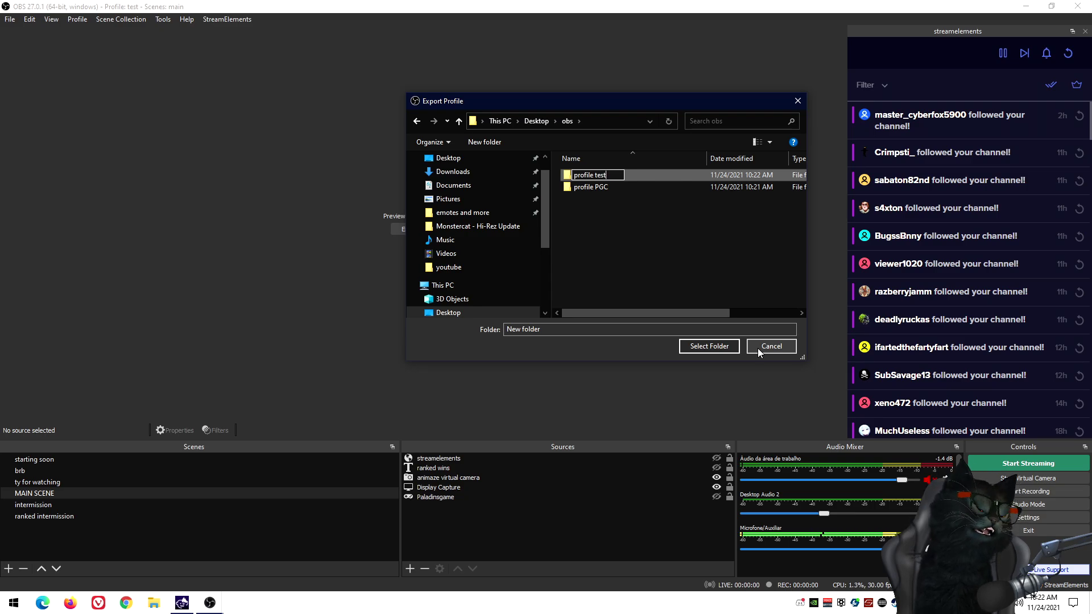
{"action": "key", "text": "Return"}
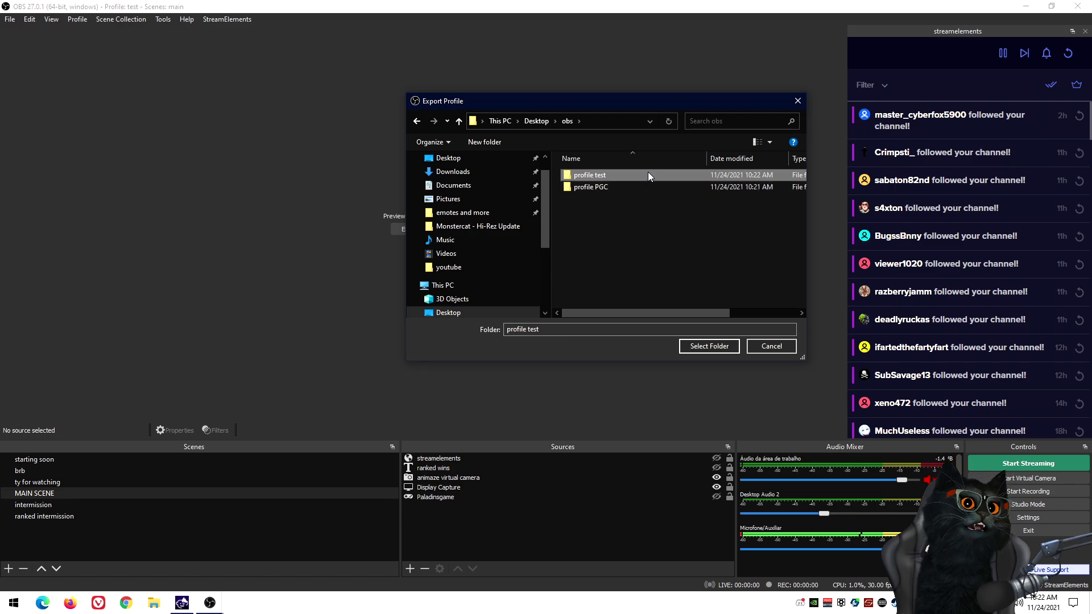
{"action": "double_click", "coordinate": [648, 175]}
{"action": "left_click", "coordinate": [712, 347]}
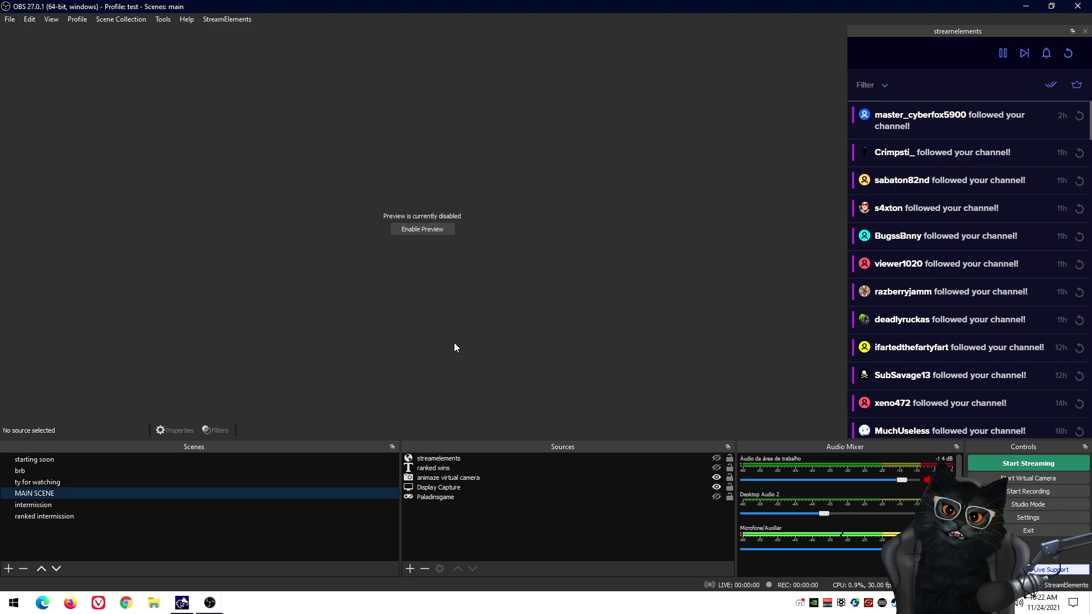
Step: Start exporting the main scene collection and open the Desktop's obs folder as its destination
{"action": "left_click", "coordinate": [116, 19]}
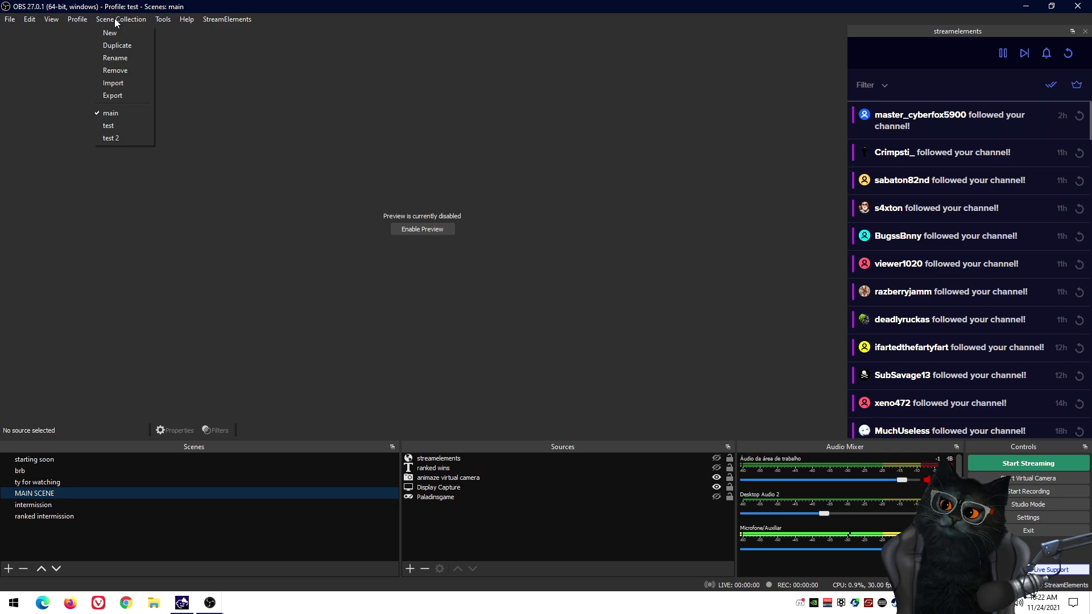
{"action": "left_click", "coordinate": [137, 97]}
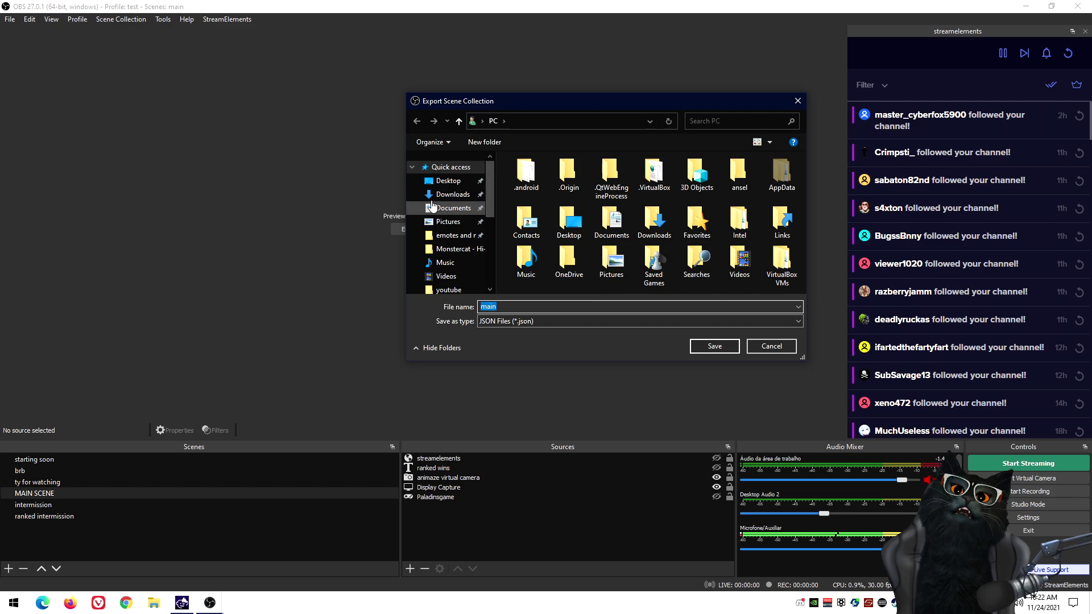
{"action": "left_click", "coordinate": [442, 182]}
{"action": "scroll", "coordinate": [739, 250], "scroll_direction": "up", "scroll_amount": 5}
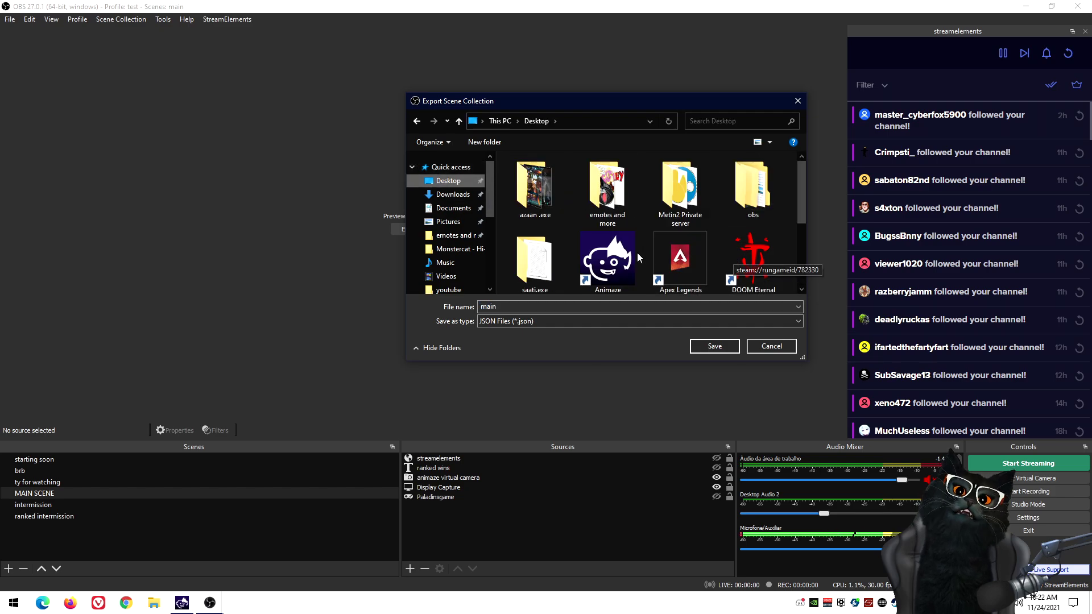
{"action": "double_click", "coordinate": [746, 175]}
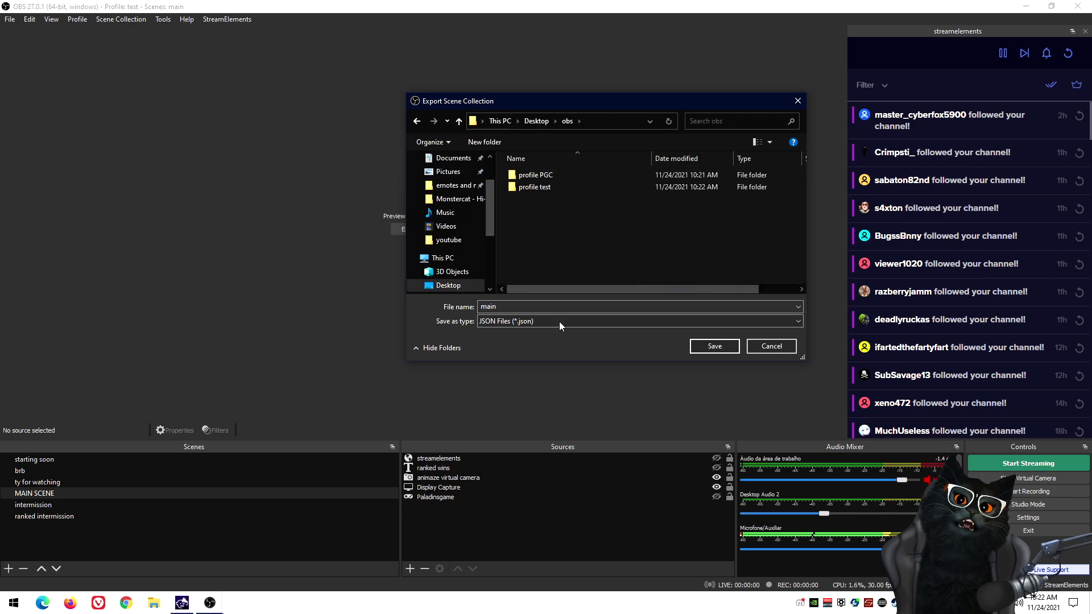
Step: Create a folder named scenes main inside the obs folder and export the main scene collection into it
{"action": "right_click", "coordinate": [553, 245]}
{"action": "mouse_move", "coordinate": [668, 376]}
{"action": "left_click", "coordinate": [719, 373]}
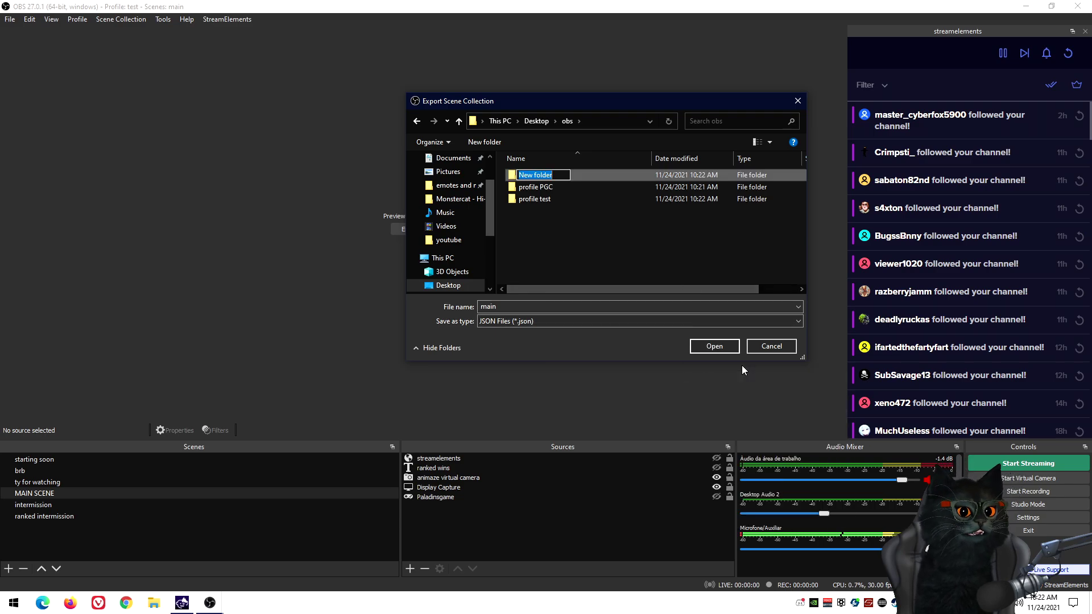
{"action": "type", "text": "s"}
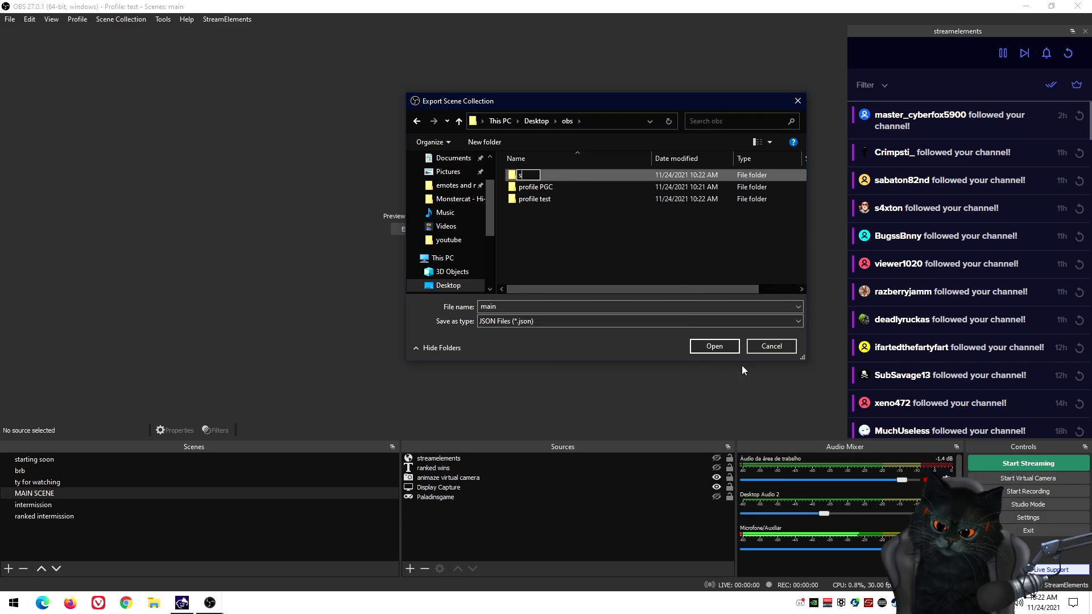
{"action": "type", "text": "cenes main"}
{"action": "key", "text": "Return"}
{"action": "key", "text": "Return"}
{"action": "left_click", "coordinate": [714, 346]}
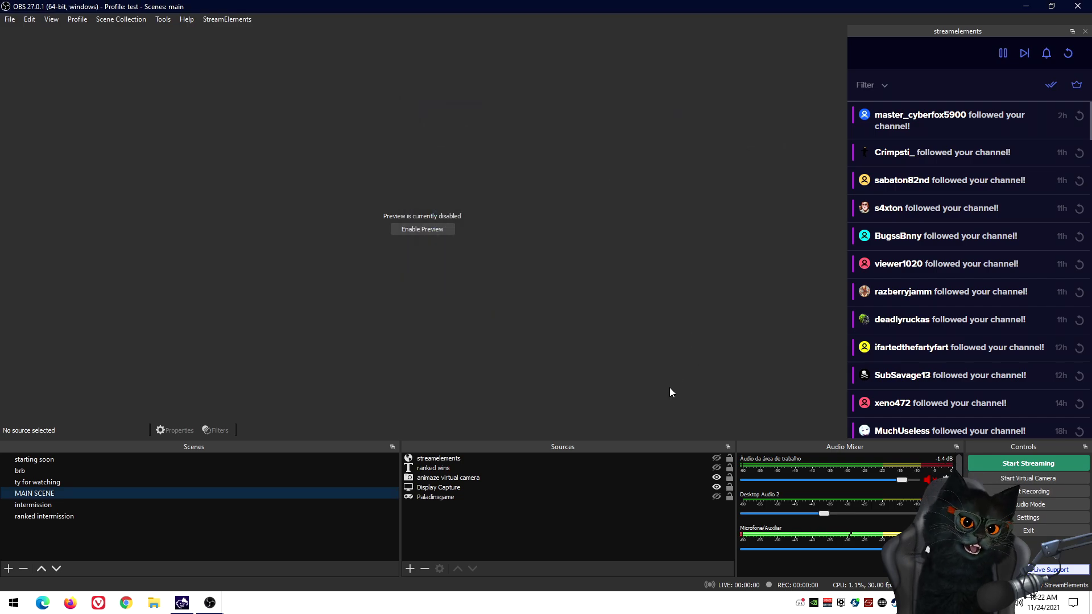
Step: Open the obs folder on the Desktop and check the contents of the profile test folder
{"action": "left_click", "coordinate": [1025, 6]}
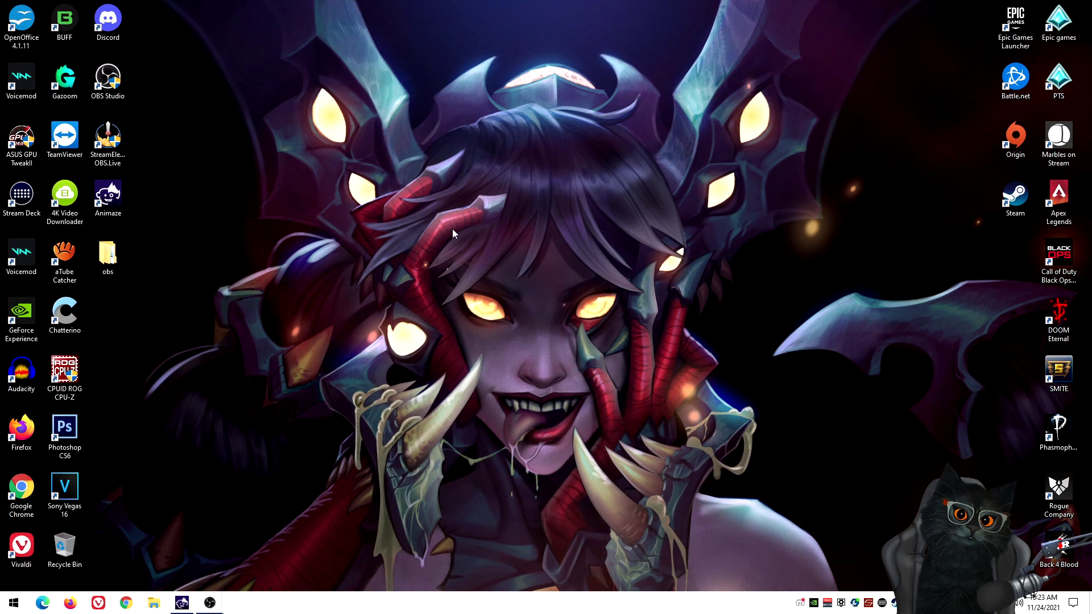
{"action": "double_click", "coordinate": [107, 256]}
{"action": "double_click", "coordinate": [334, 246]}
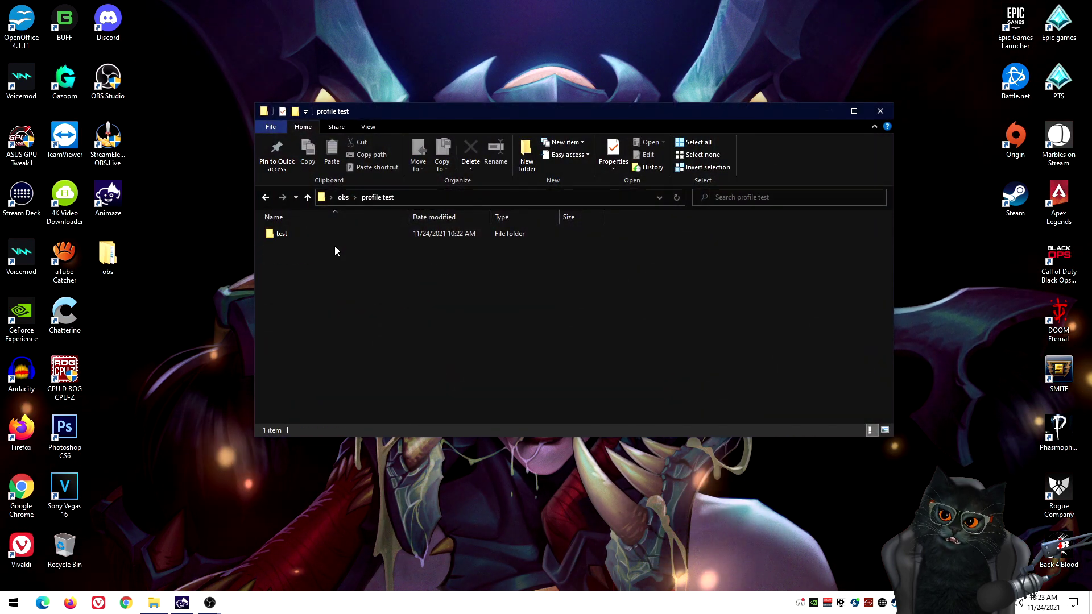
{"action": "double_click", "coordinate": [360, 237]}
{"action": "left_click", "coordinate": [375, 198]}
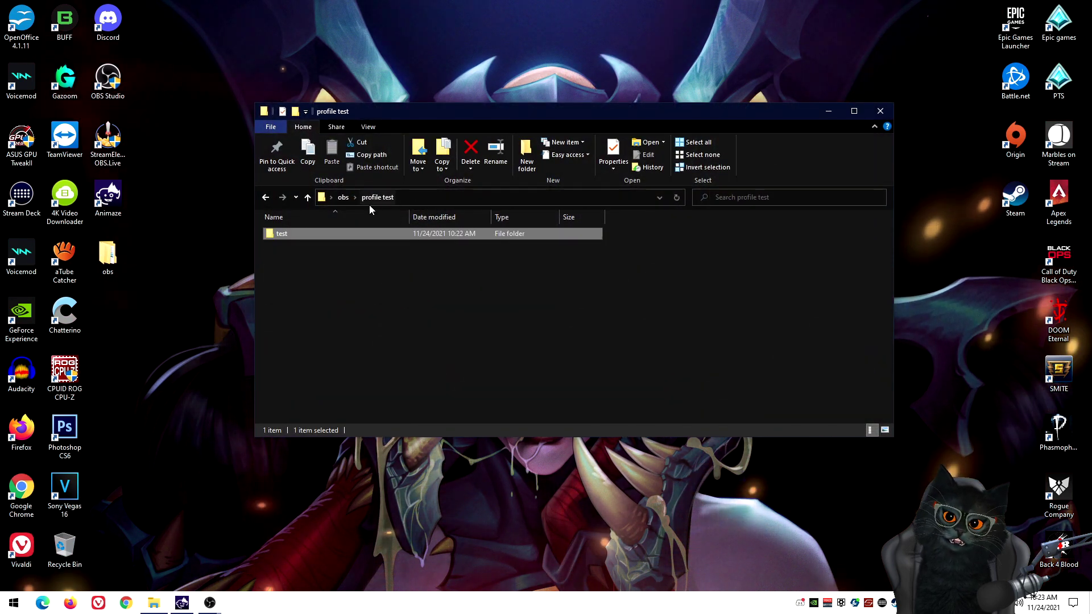
{"action": "left_click", "coordinate": [343, 198]}
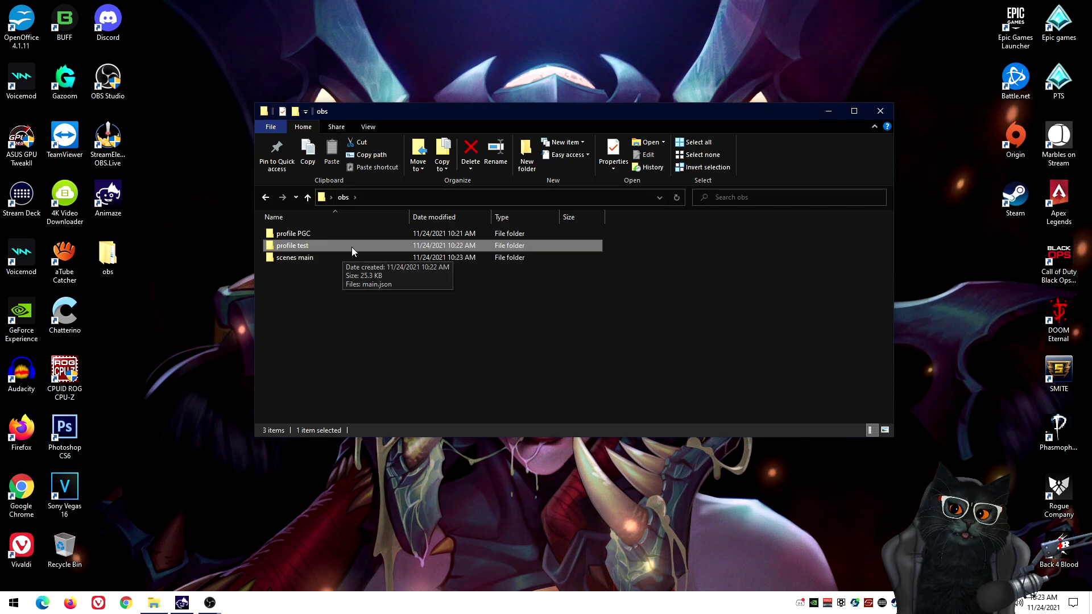
Step: Check the exported files inside the PGC folder of profile PGC and return to the obs folder
{"action": "left_click", "coordinate": [377, 233]}
{"action": "double_click", "coordinate": [377, 234]}
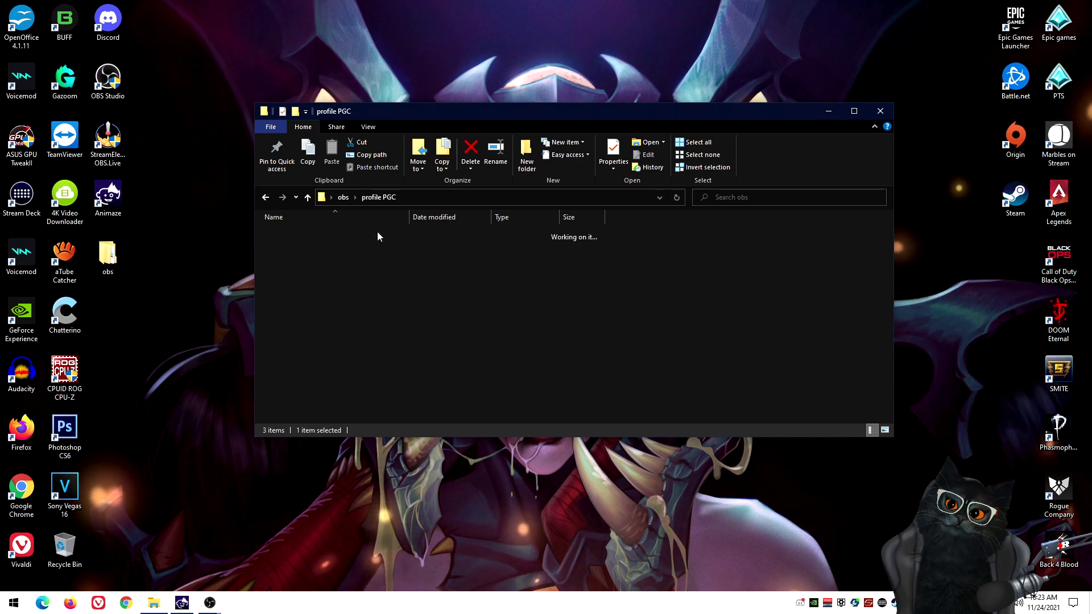
{"action": "double_click", "coordinate": [314, 234]}
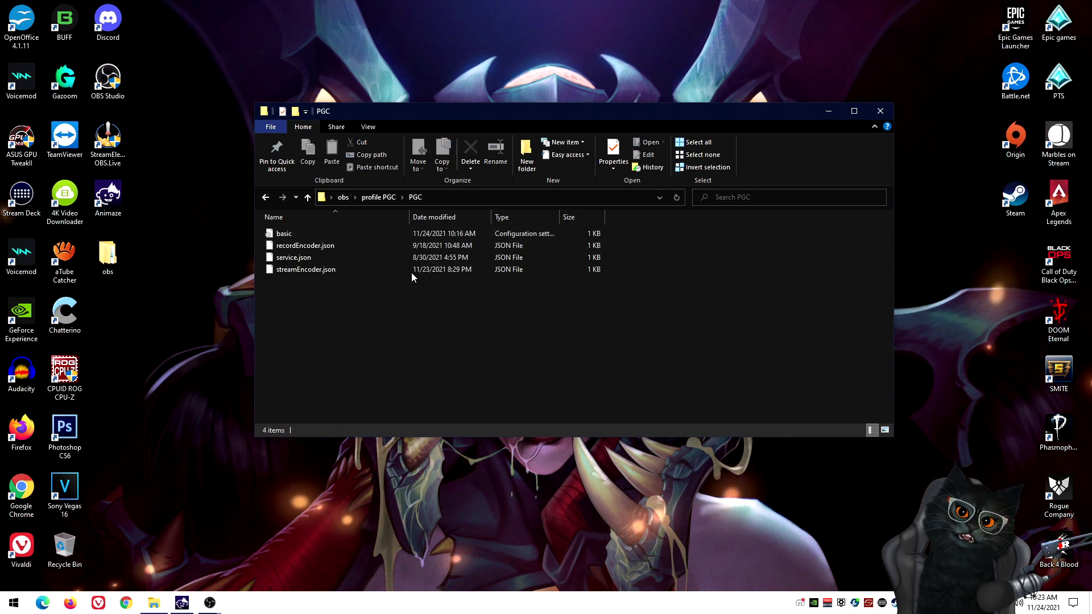
{"action": "key", "text": "BackSpace"}
{"action": "key", "text": "BackSpace"}
Step: Check the exported main.json file in the scenes main folder and close the file window
{"action": "double_click", "coordinate": [317, 261]}
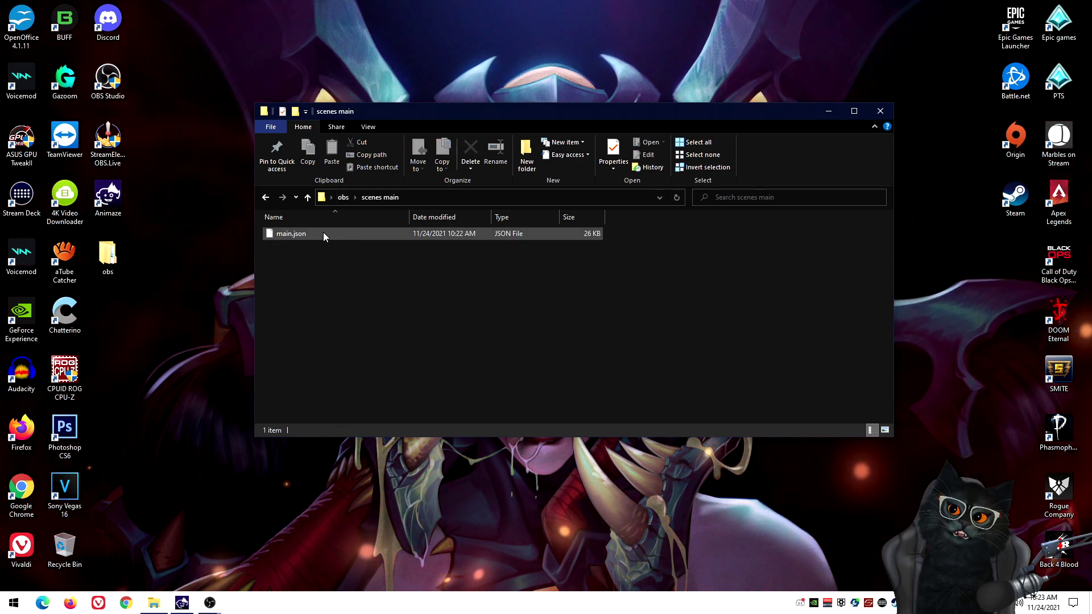
{"action": "left_click", "coordinate": [323, 233]}
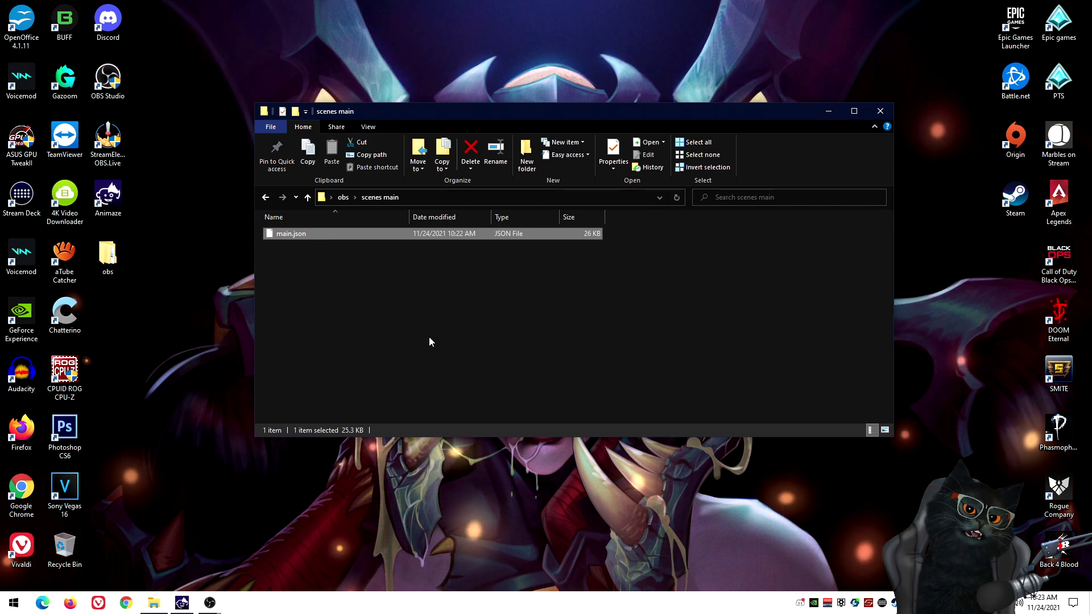
{"action": "left_click", "coordinate": [344, 197]}
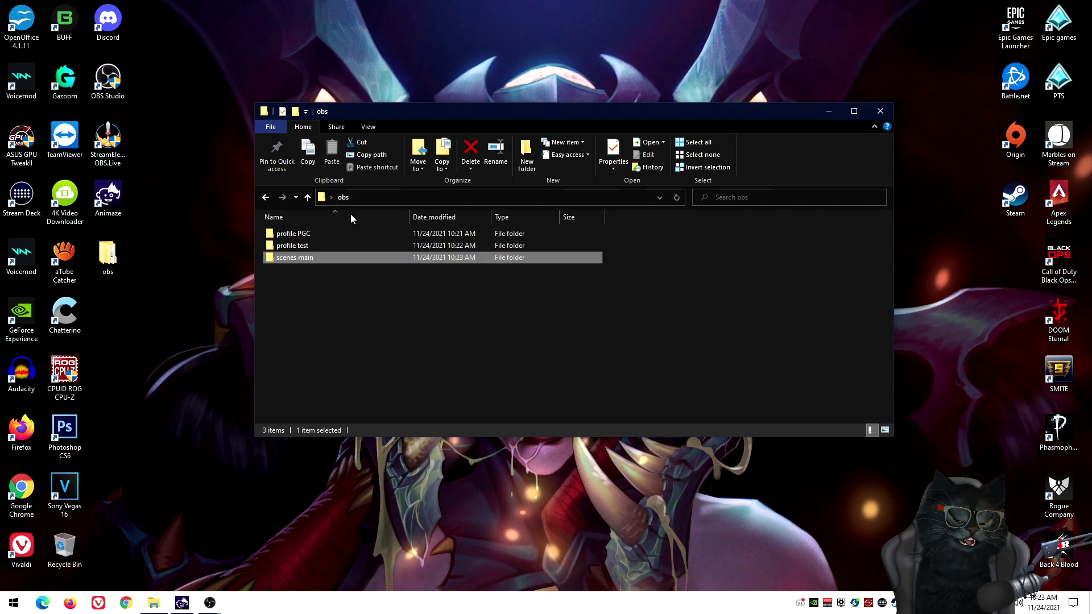
{"action": "left_click", "coordinate": [890, 115]}
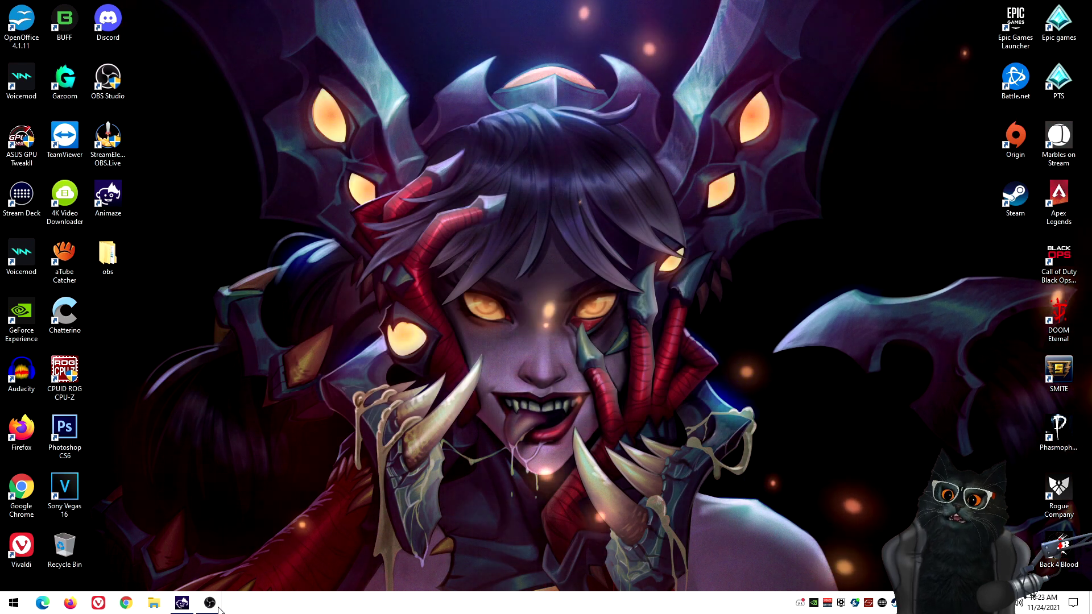
Step: Bring OBS back on screen and open the Windows Control Panel's Programs and Features list
{"action": "mouse_move", "coordinate": [210, 602]}
{"action": "left_click", "coordinate": [272, 558]}
{"action": "left_click", "coordinate": [14, 602]}
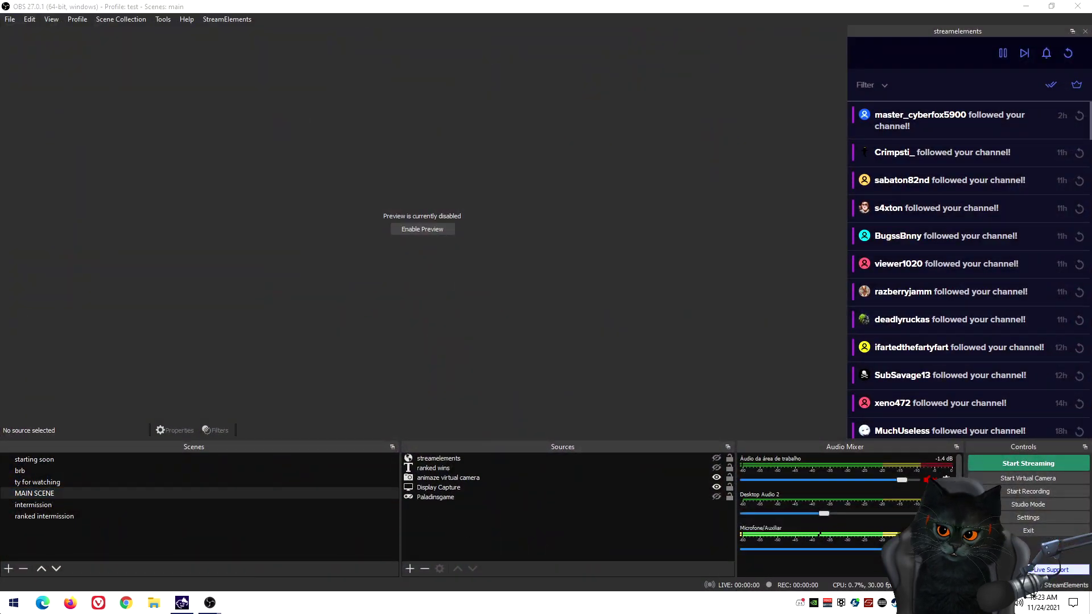
{"action": "type", "text": "contr"}
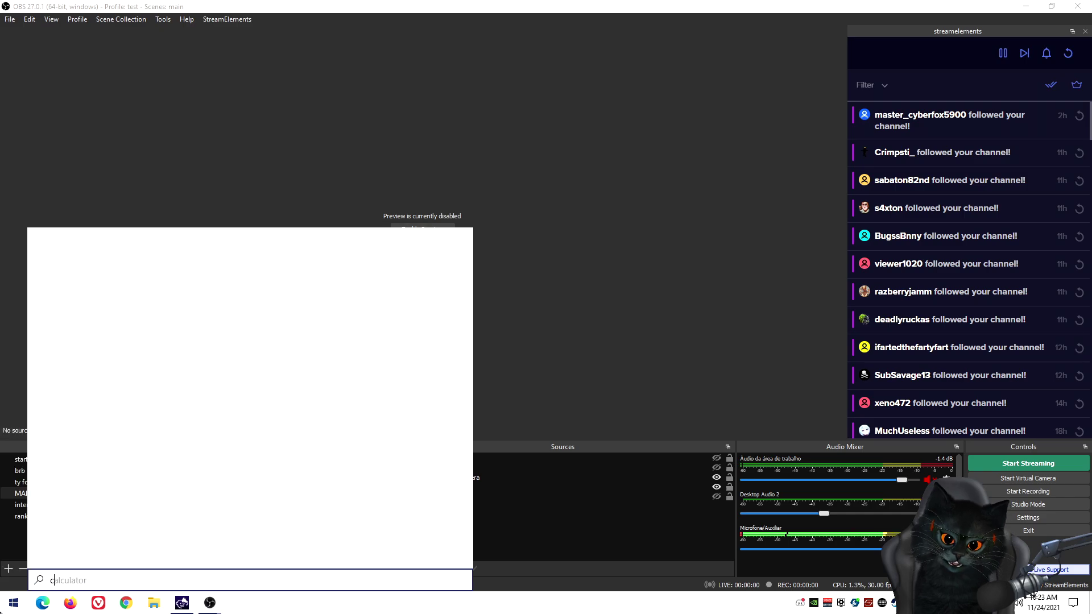
{"action": "left_click", "coordinate": [115, 279]}
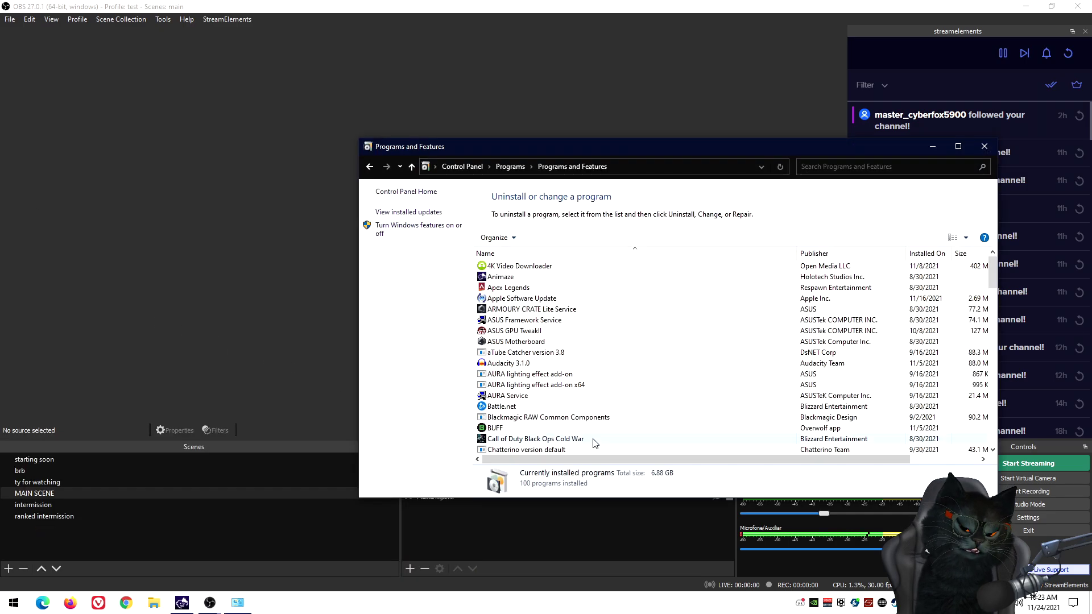
Step: Find and select OBS Studio among the installed programs without uninstalling it, and close the list
{"action": "scroll", "coordinate": [622, 358], "scroll_direction": "down", "scroll_amount": 12}
{"action": "scroll", "coordinate": [621, 360], "scroll_direction": "down", "scroll_amount": 12}
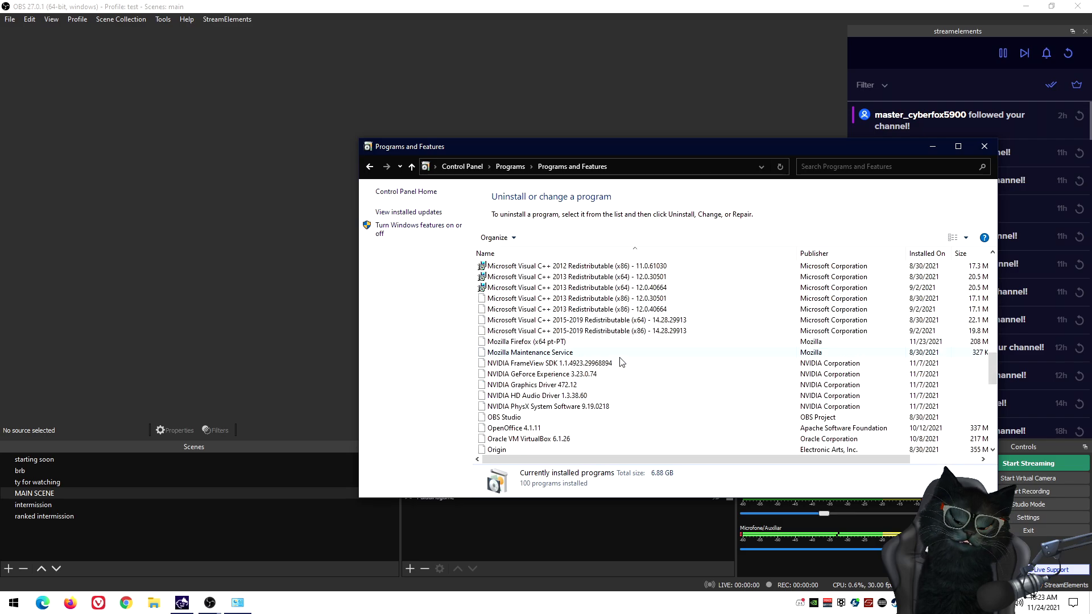
{"action": "scroll", "coordinate": [537, 404], "scroll_direction": "down", "scroll_amount": 2}
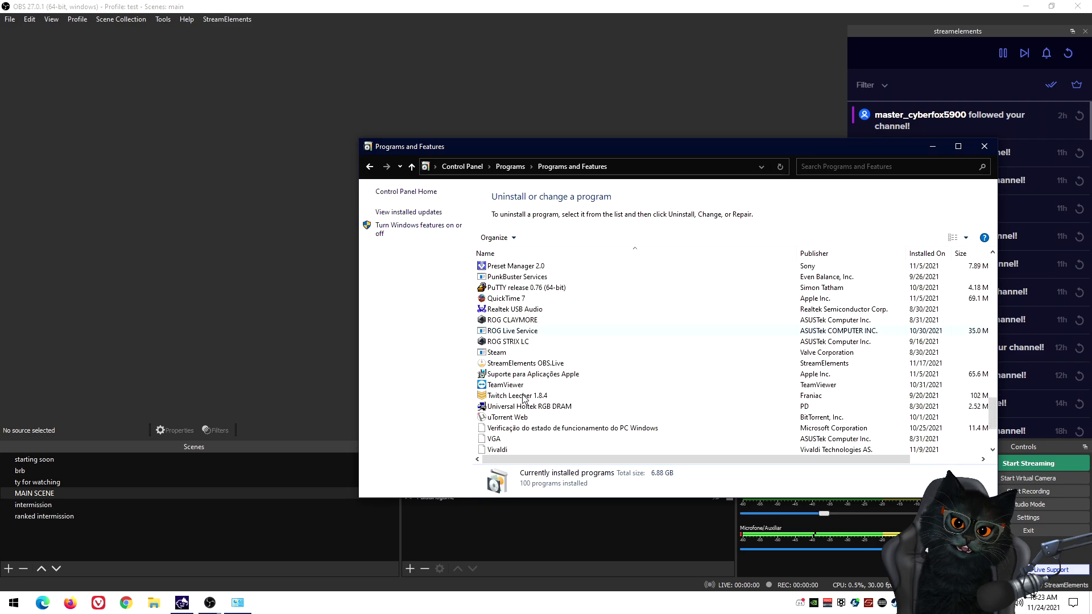
{"action": "scroll", "coordinate": [523, 392], "scroll_direction": "up", "scroll_amount": 5}
{"action": "left_click", "coordinate": [500, 320]}
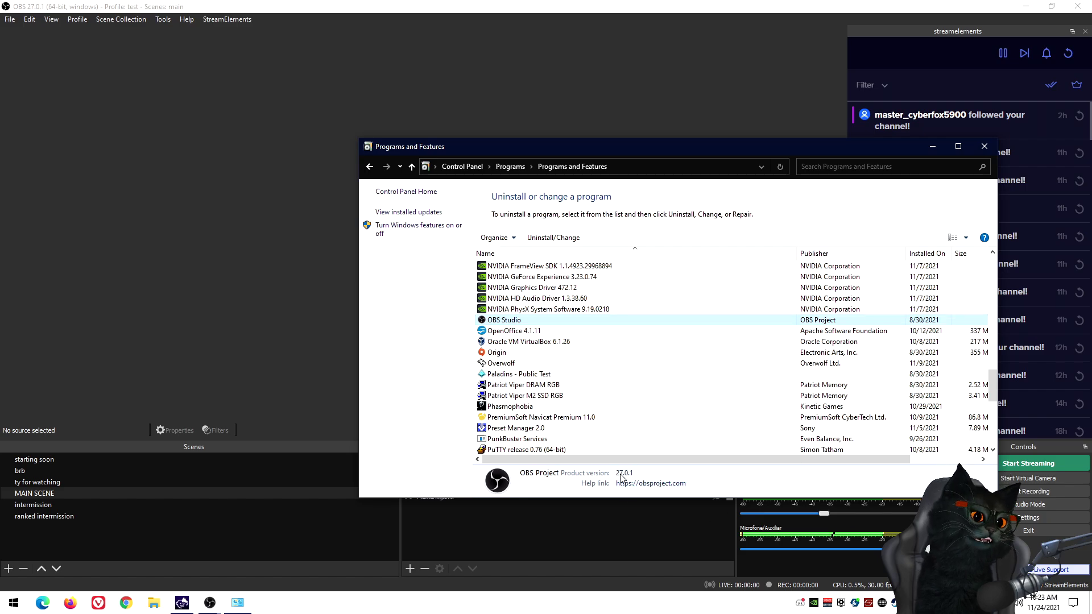
{"action": "left_click", "coordinate": [983, 146]}
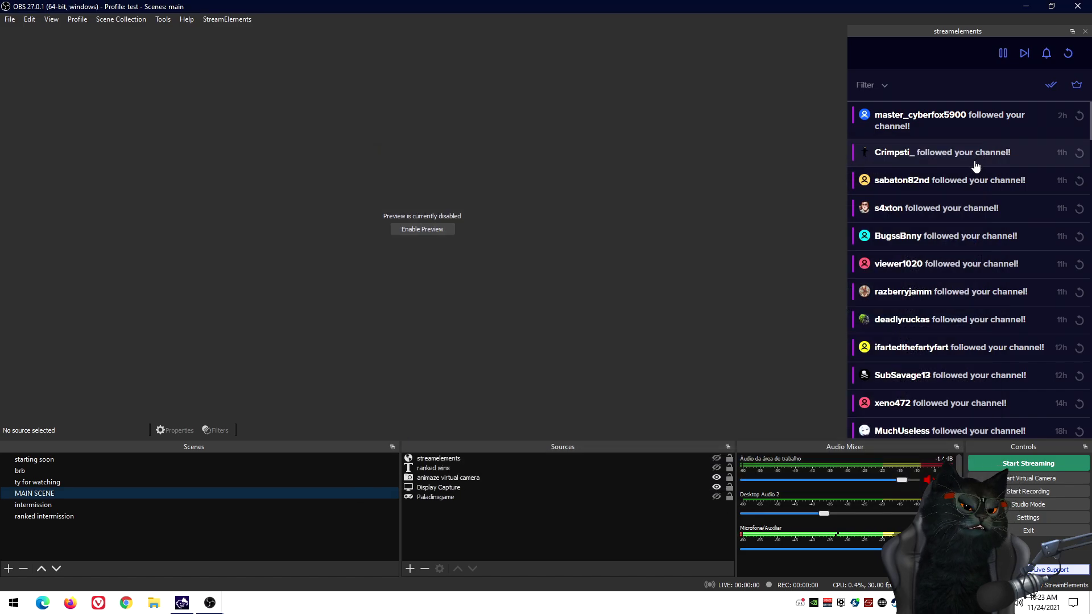
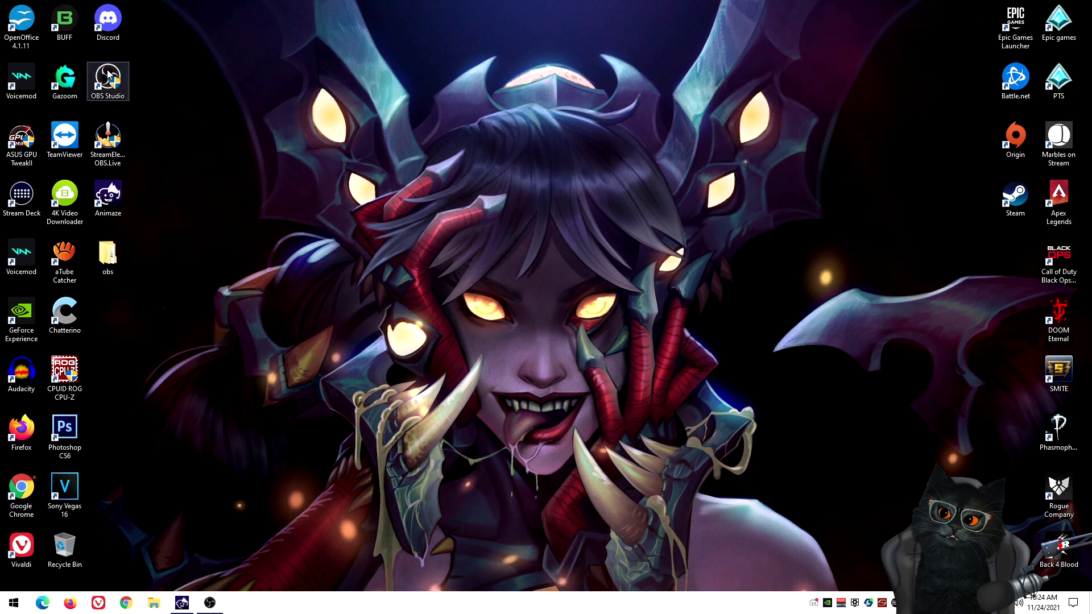
Step: Launch OBS Studio from the desktop and switch to the test scene collection
{"action": "left_click", "coordinate": [100, 78]}
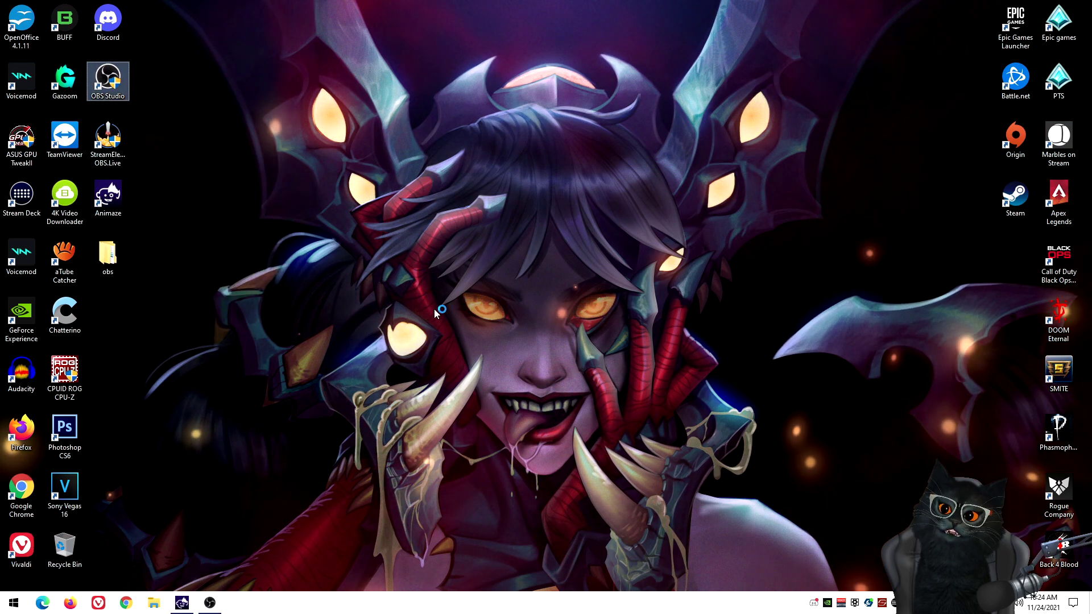
{"action": "left_click", "coordinate": [658, 381]}
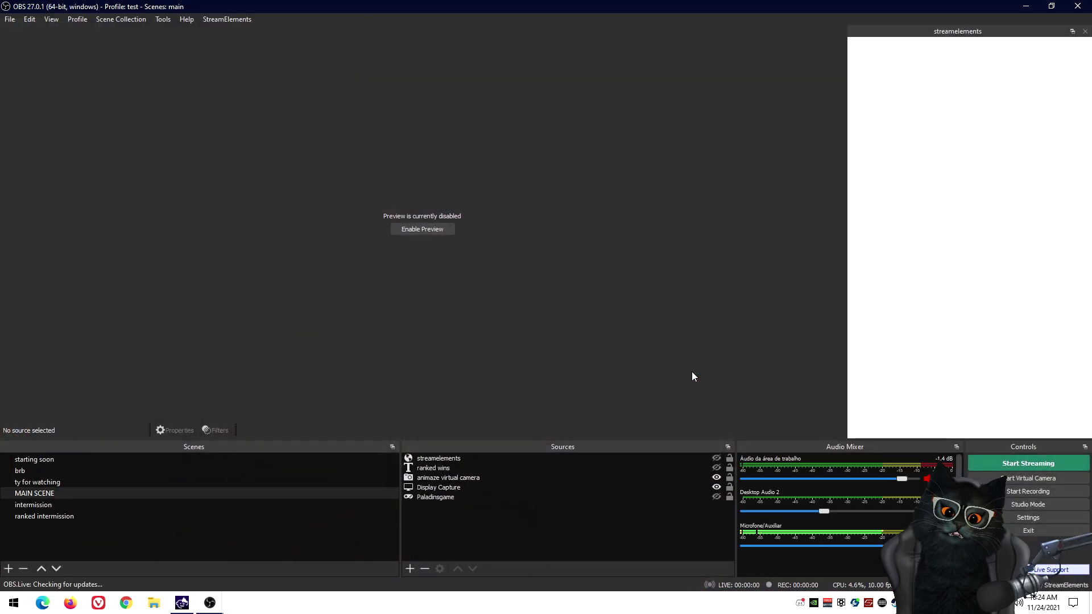
{"action": "left_click", "coordinate": [78, 20]}
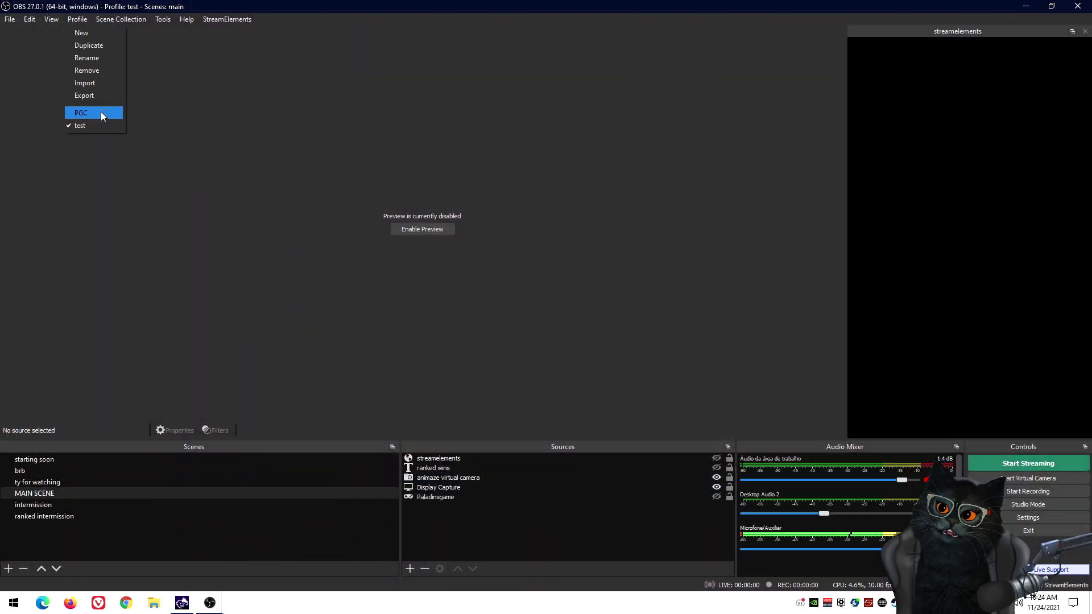
{"action": "mouse_move", "coordinate": [118, 20]}
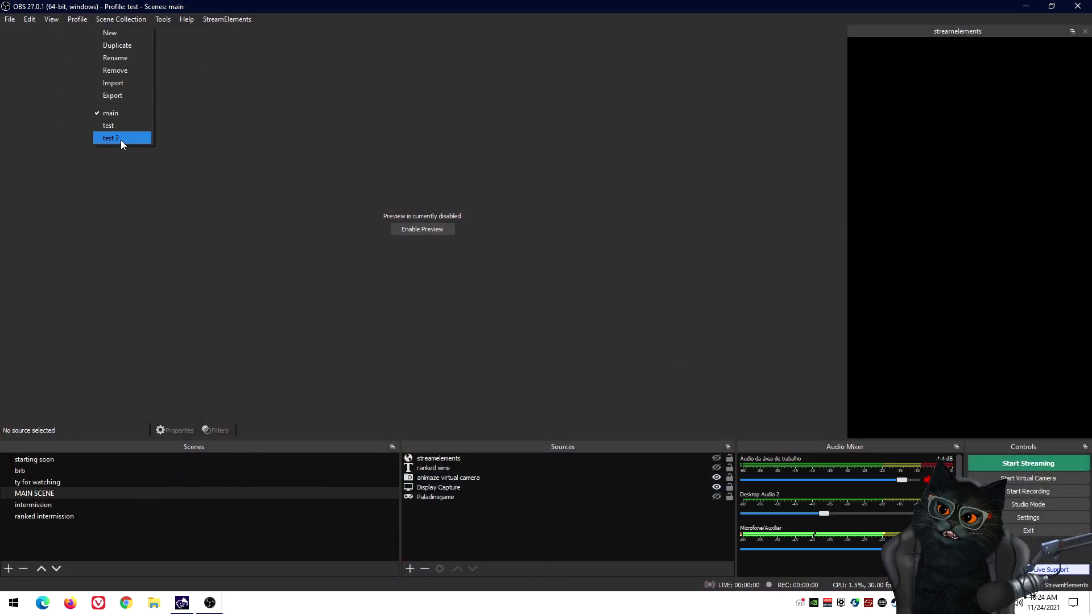
{"action": "left_click", "coordinate": [120, 138]}
{"action": "left_click", "coordinate": [134, 21]}
{"action": "left_click", "coordinate": [132, 125]}
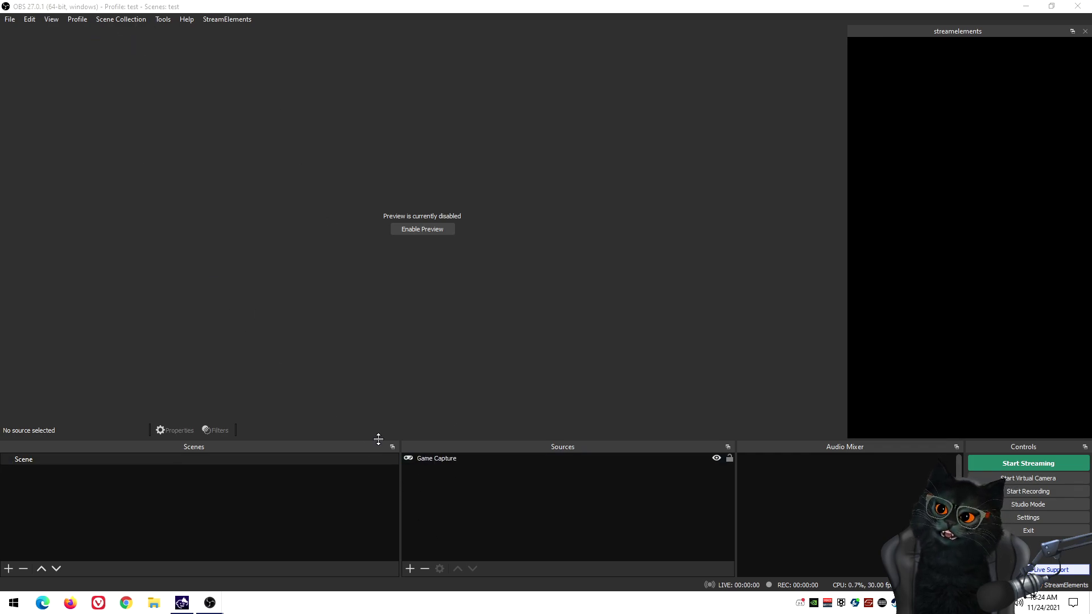
Step: Delete the Game Capture source from the test scene collection's scene
{"action": "left_click", "coordinate": [579, 462]}
{"action": "key", "text": "Delete"}
{"action": "left_click", "coordinate": [590, 316]}
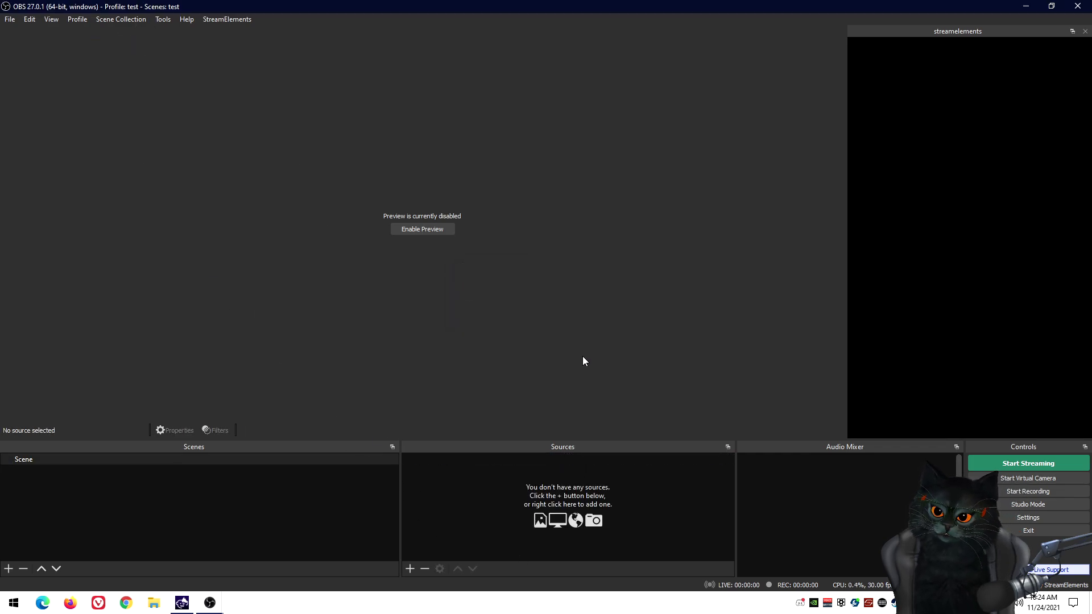
Step: Open the scene collection importer, decline the automatic search for third-party collections, and dismiss it without adding a file
{"action": "left_click", "coordinate": [128, 22]}
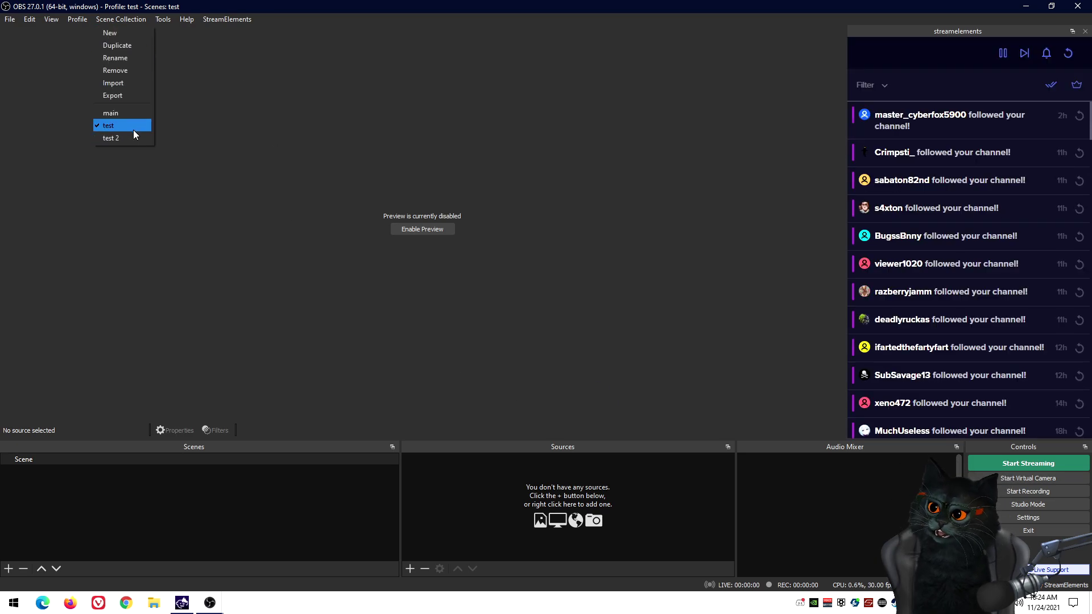
{"action": "left_click", "coordinate": [78, 27]}
{"action": "left_click", "coordinate": [77, 19]}
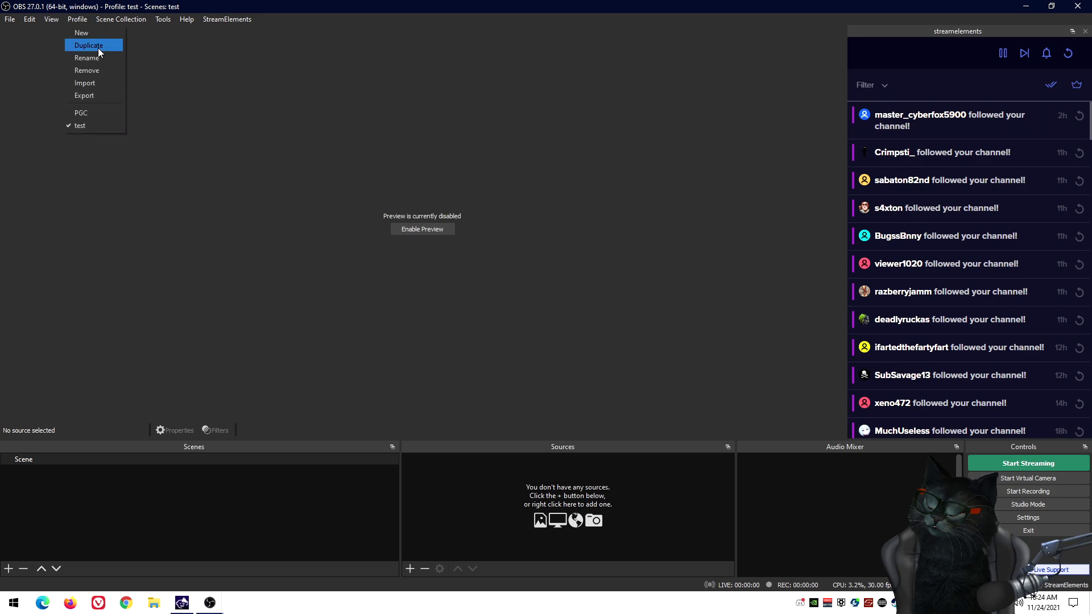
{"action": "mouse_move", "coordinate": [117, 19]}
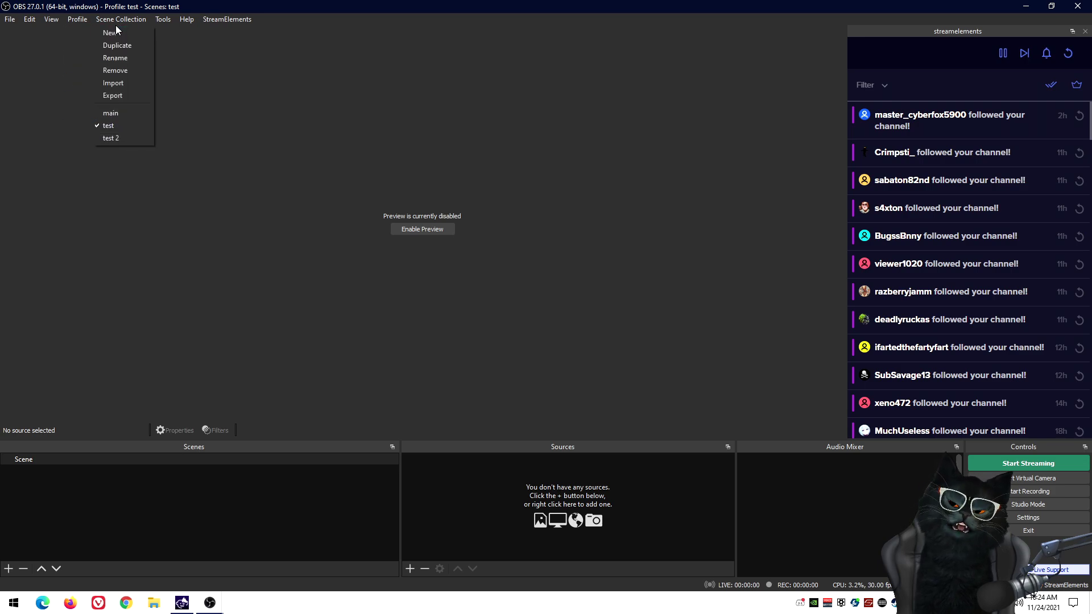
{"action": "left_click", "coordinate": [130, 85]}
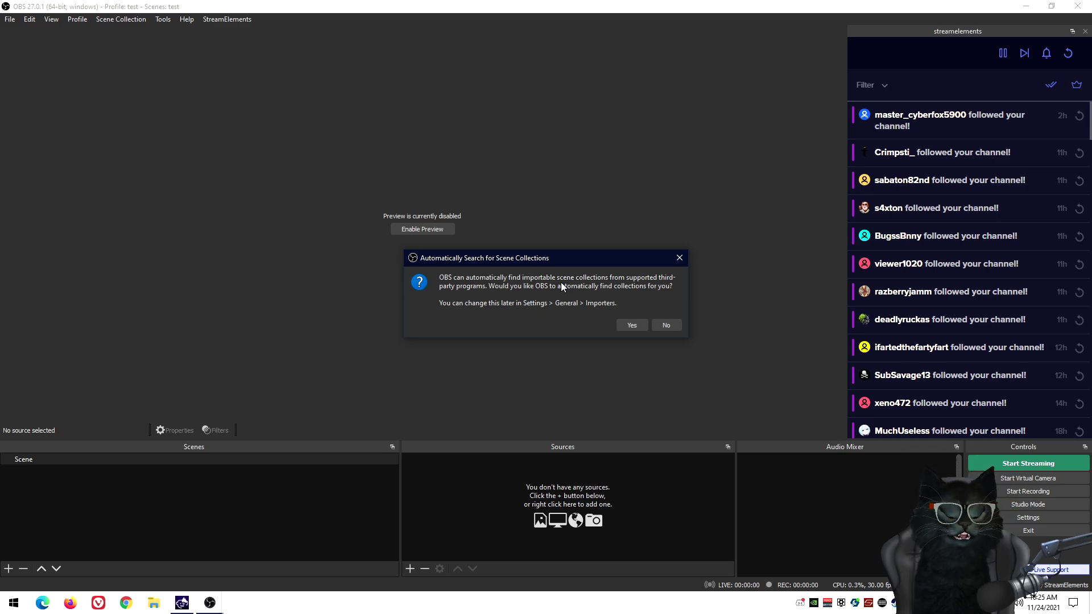
{"action": "left_click", "coordinate": [663, 324]}
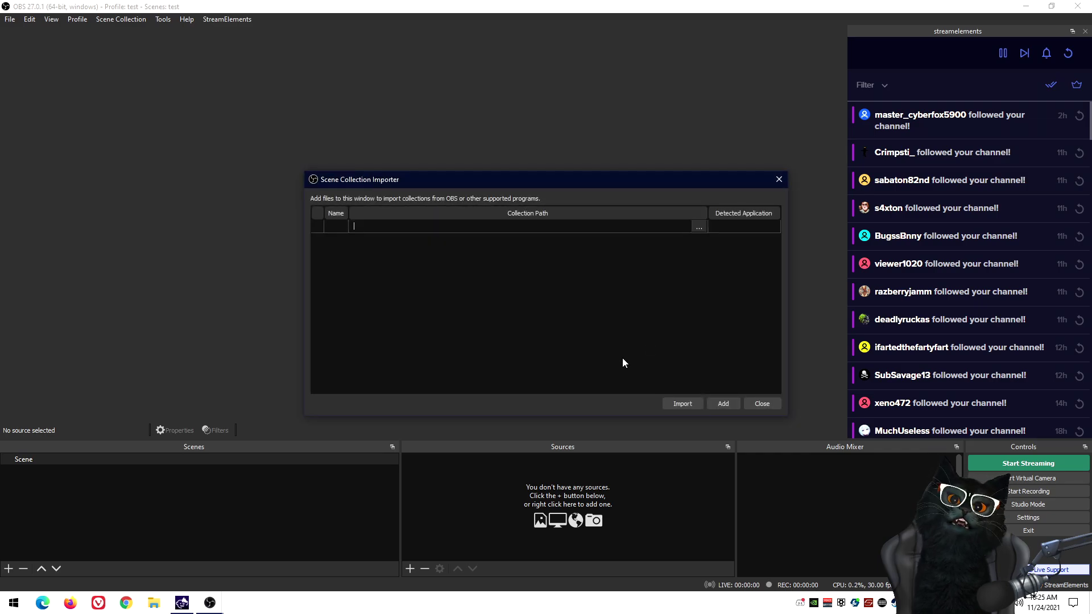
{"action": "left_click", "coordinate": [676, 403]}
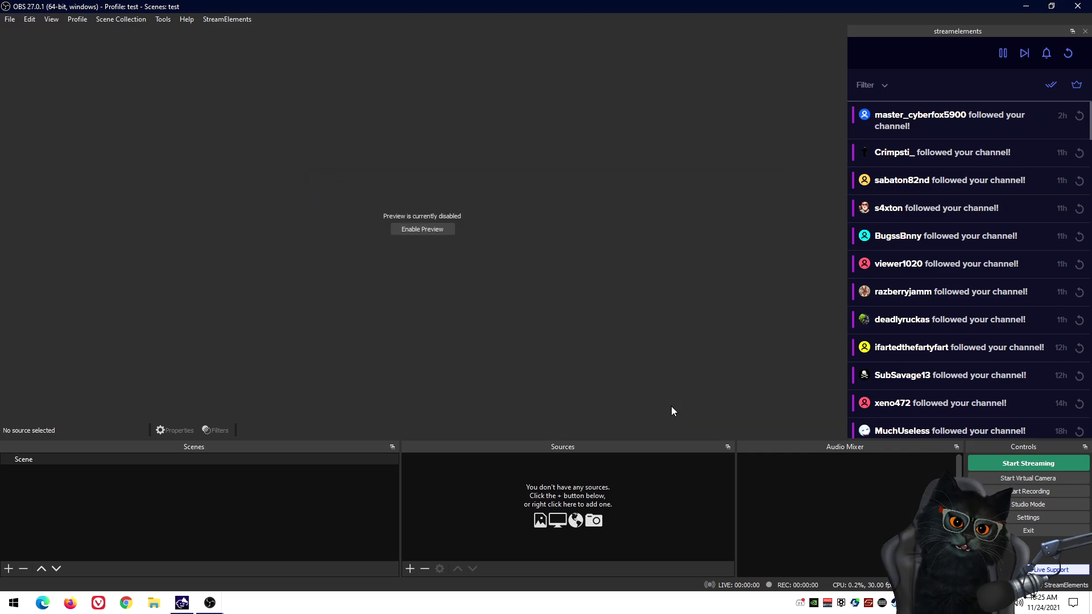
Step: Import the scene collection main.json from the "scenes main" folder inside the desktop's obs folder
{"action": "left_click", "coordinate": [77, 19]}
{"action": "mouse_move", "coordinate": [121, 19]}
{"action": "left_click", "coordinate": [130, 82]}
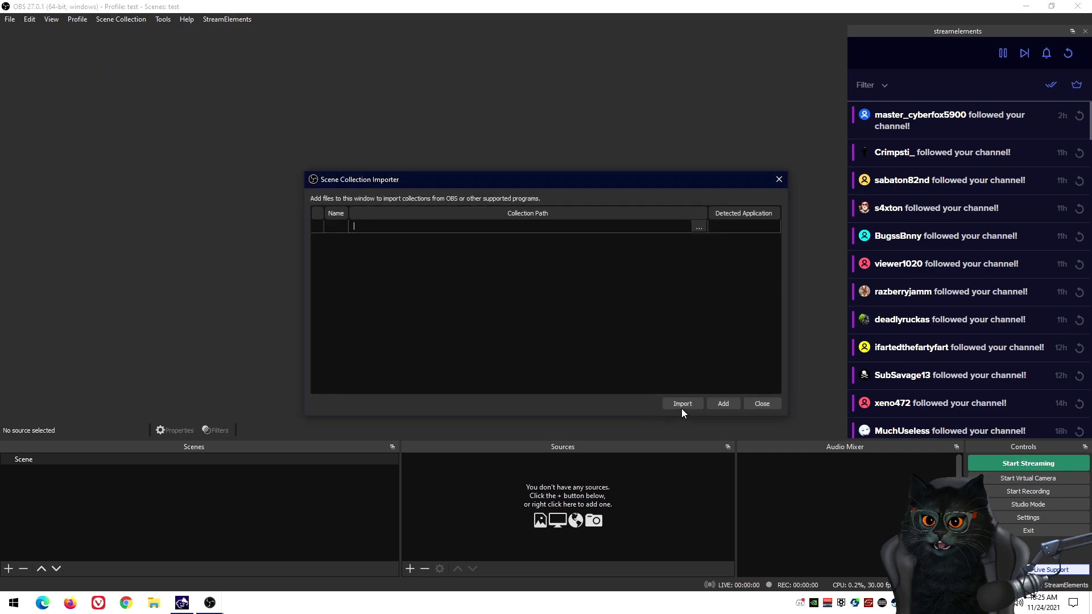
{"action": "left_click", "coordinate": [726, 401]}
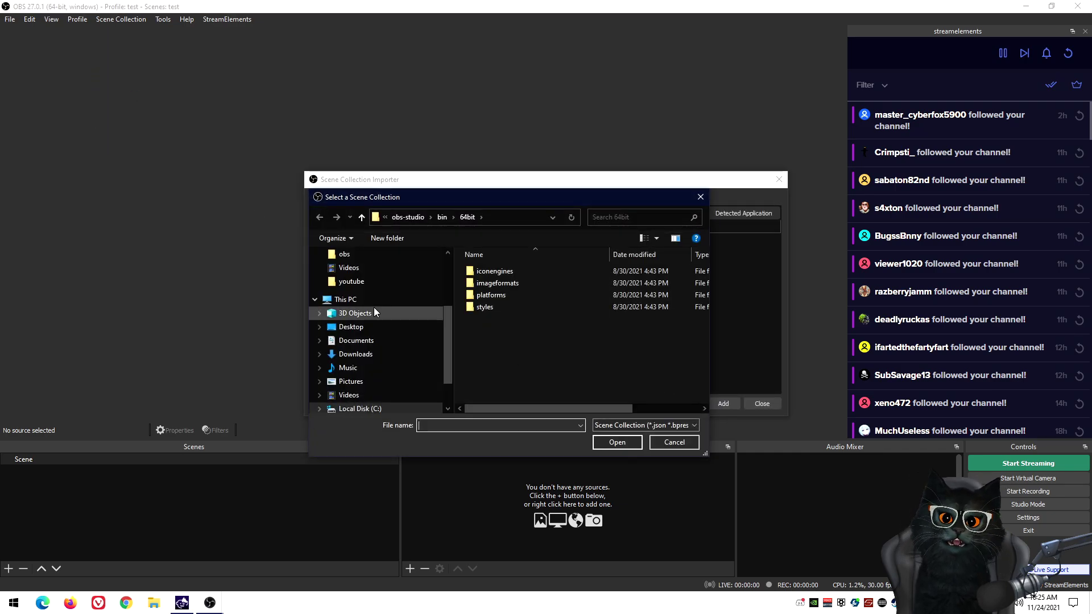
{"action": "left_click", "coordinate": [366, 328]}
{"action": "double_click", "coordinate": [484, 351]}
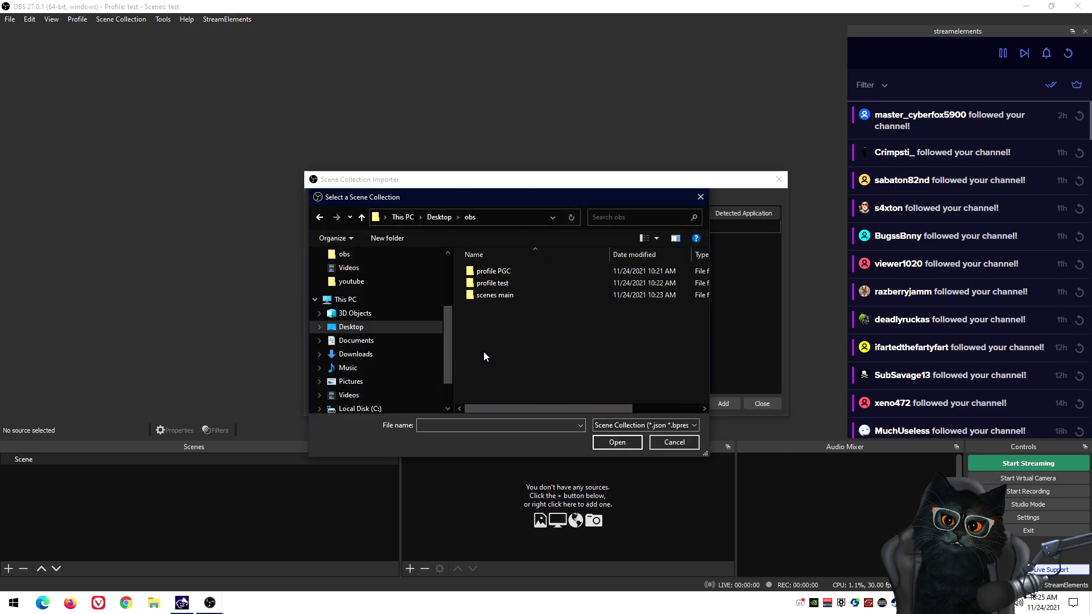
{"action": "double_click", "coordinate": [500, 298]}
{"action": "left_click", "coordinate": [487, 271]}
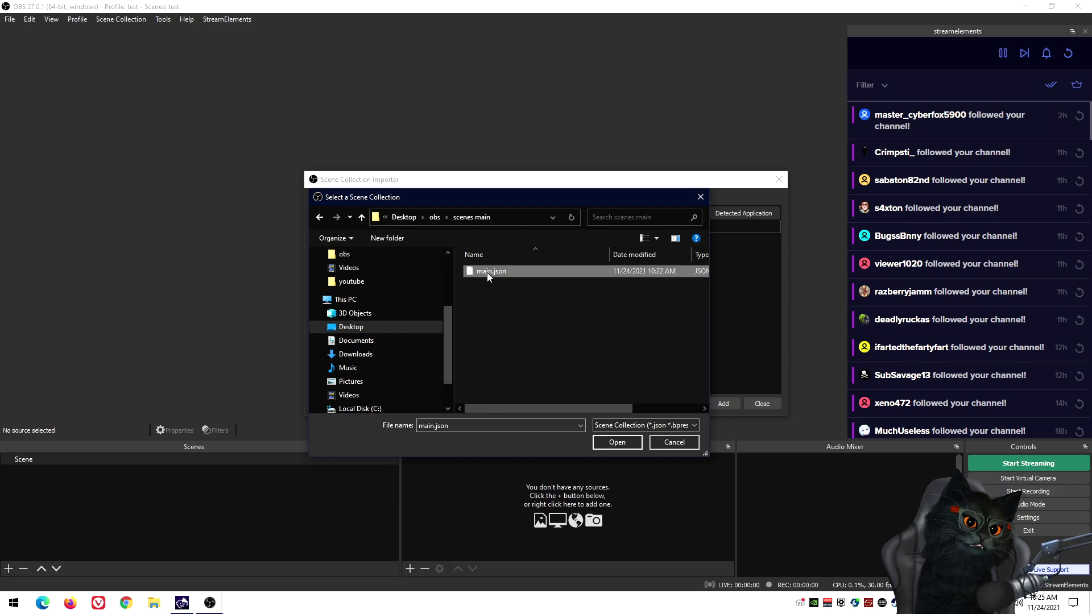
{"action": "double_click", "coordinate": [504, 275]}
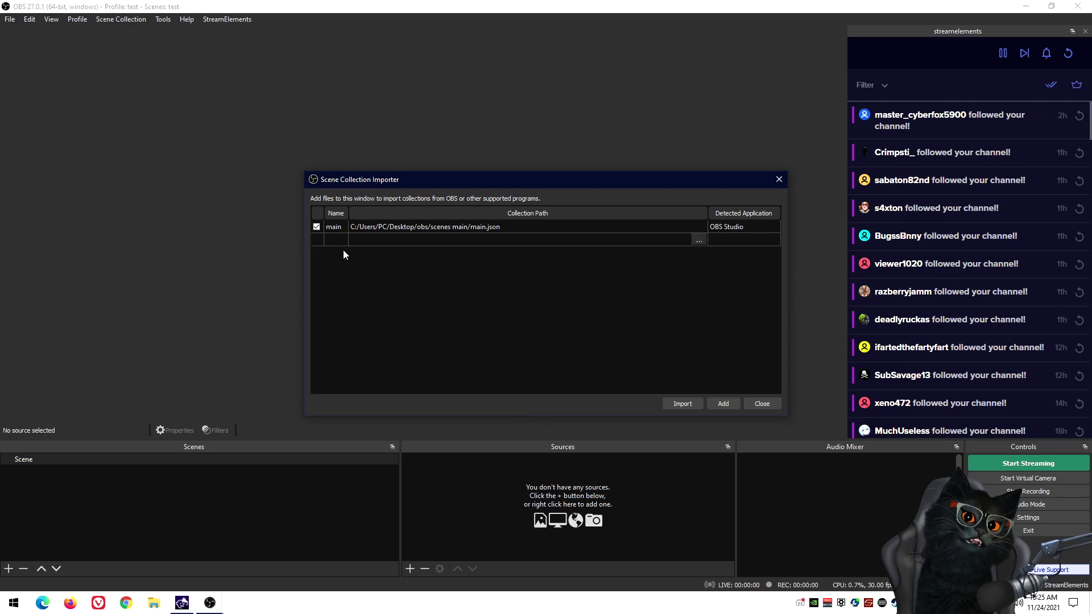
{"action": "left_click", "coordinate": [683, 404]}
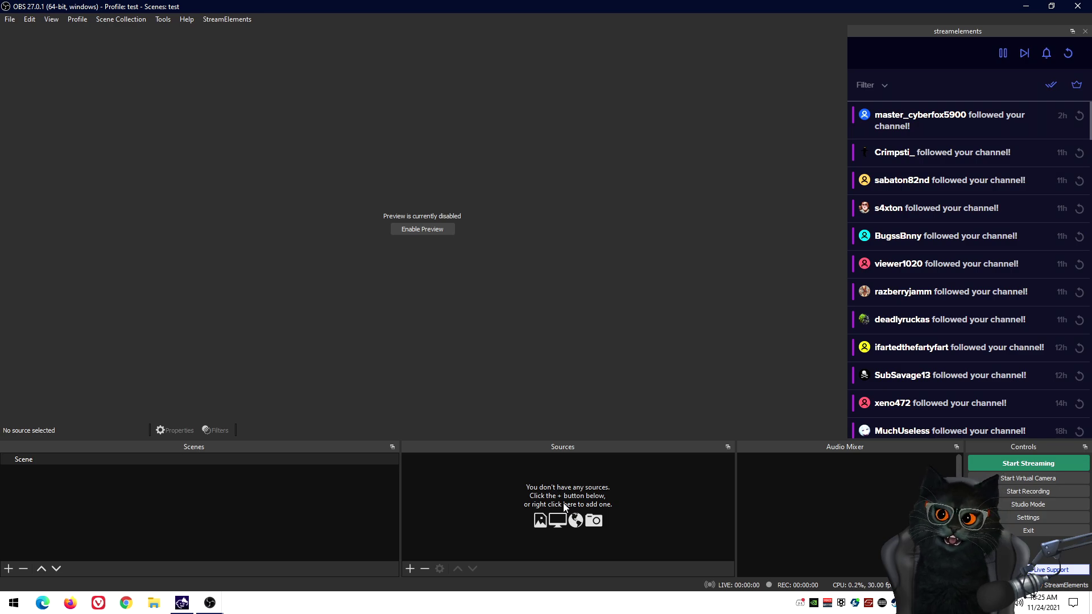
{"action": "left_click", "coordinate": [111, 19]}
{"action": "left_click", "coordinate": [562, 502]}
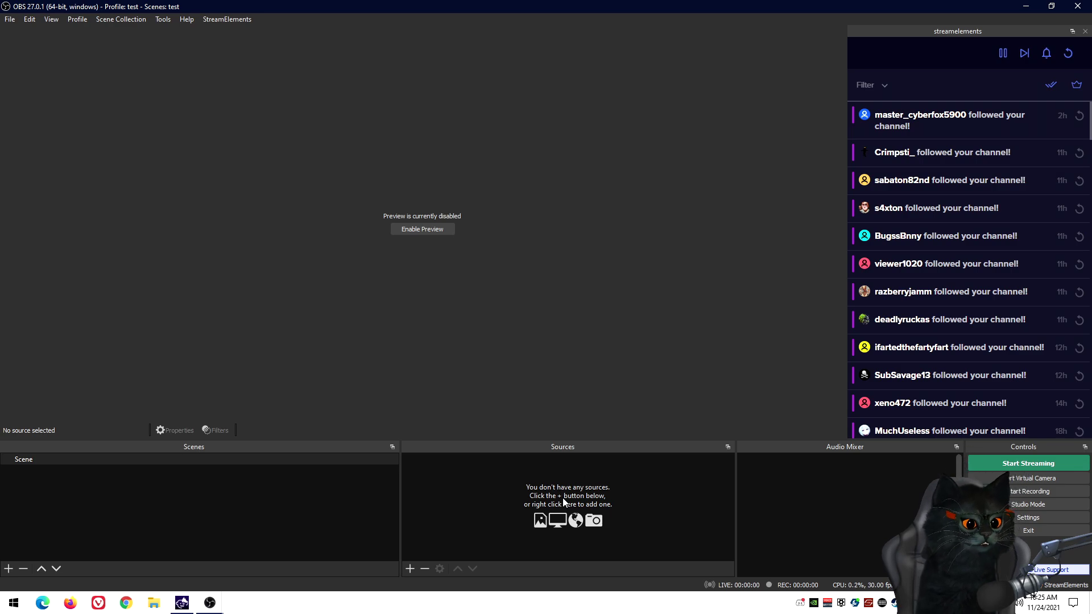
Step: Import the backed-up profile from the "profile PGC" folder inside the desktop's obs folder
{"action": "left_click", "coordinate": [78, 23]}
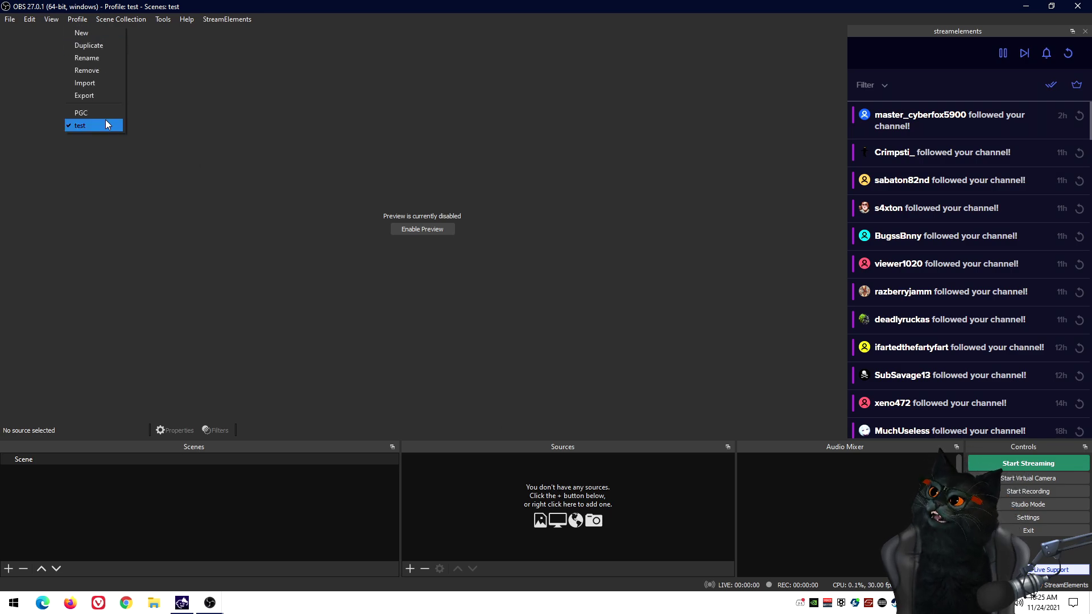
{"action": "left_click", "coordinate": [85, 83]}
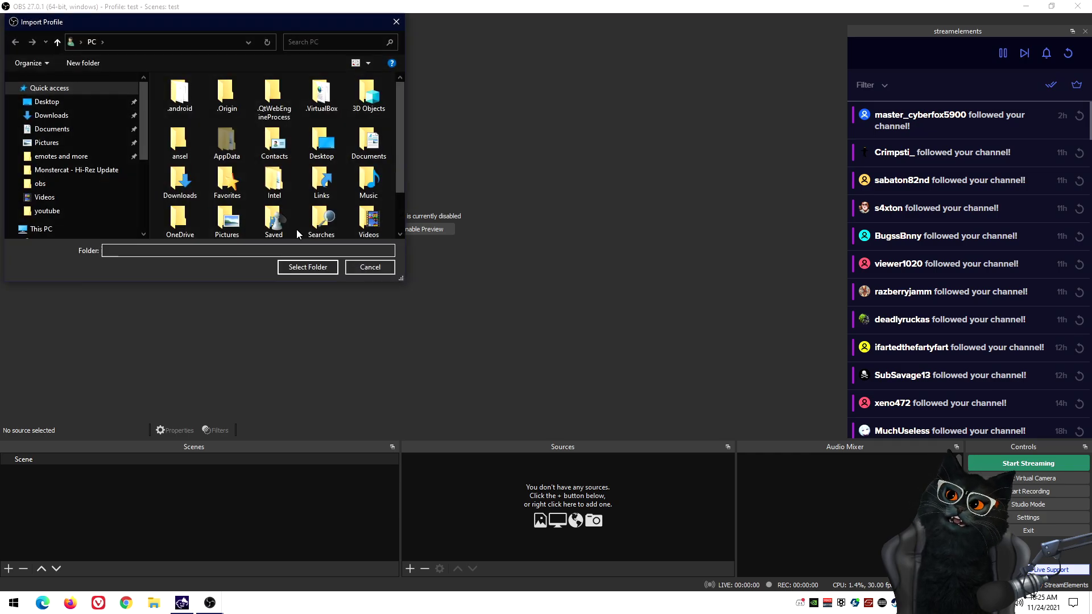
{"action": "left_click", "coordinate": [54, 103]}
{"action": "left_click", "coordinate": [357, 125]}
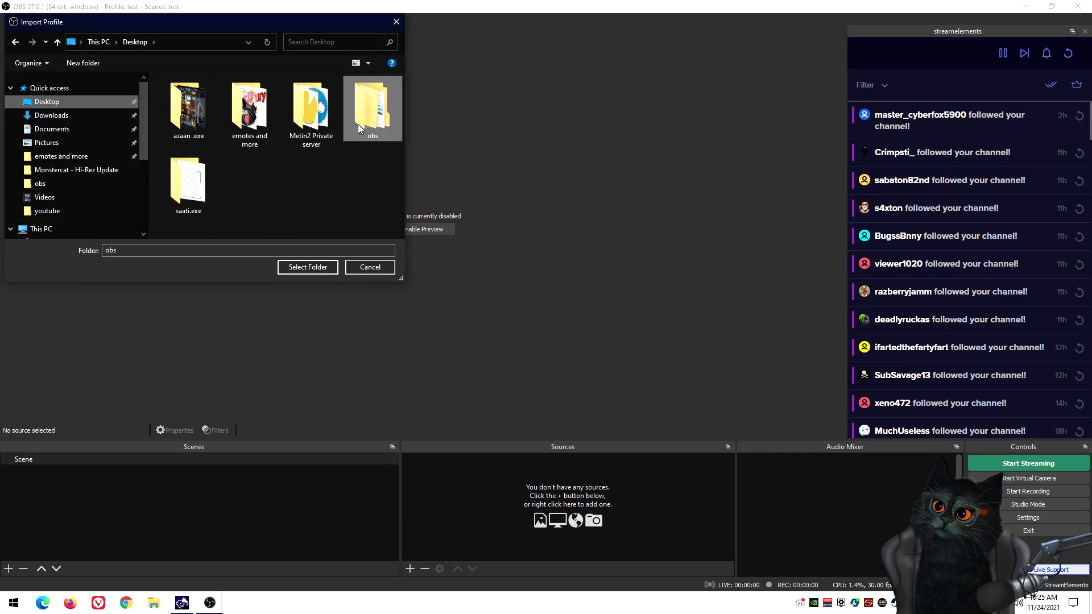
{"action": "double_click", "coordinate": [359, 120]}
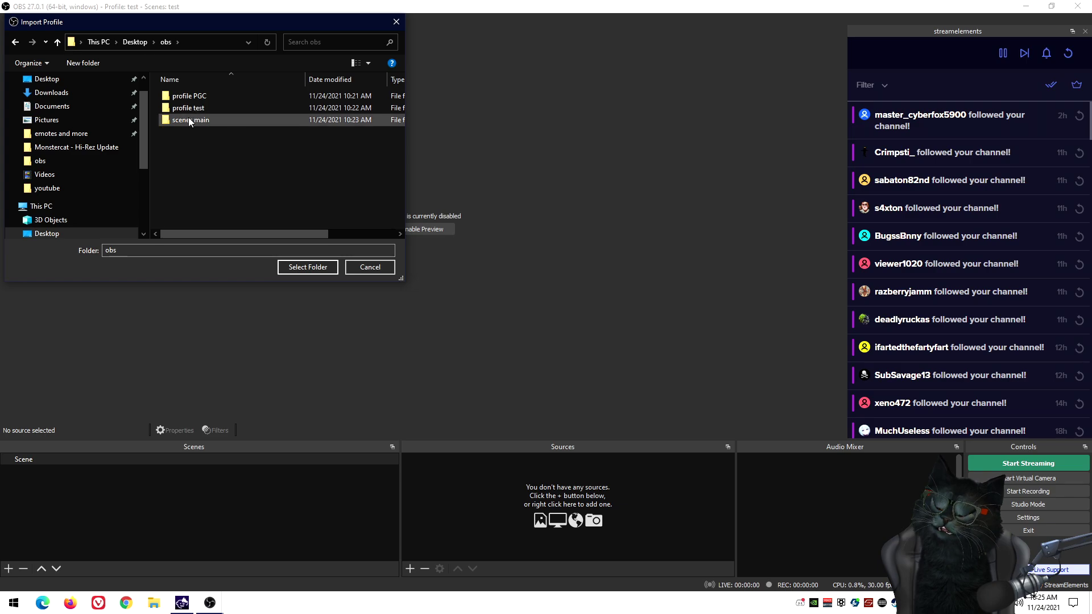
{"action": "left_click_drag", "start_coordinate": [216, 22], "coordinate": [668, 103]}
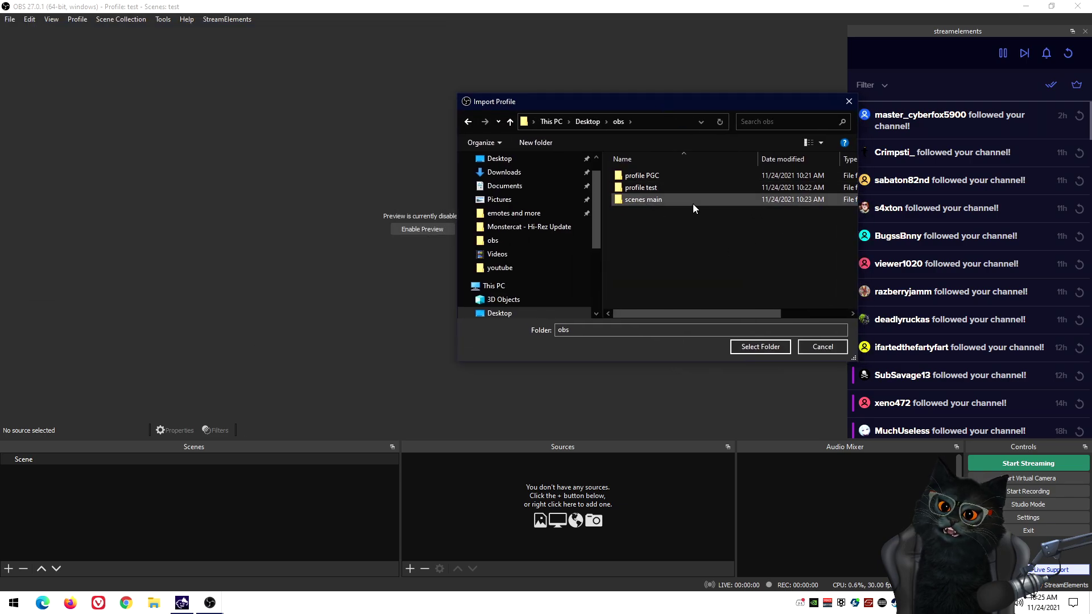
{"action": "left_click", "coordinate": [687, 176]}
{"action": "left_click", "coordinate": [760, 346]}
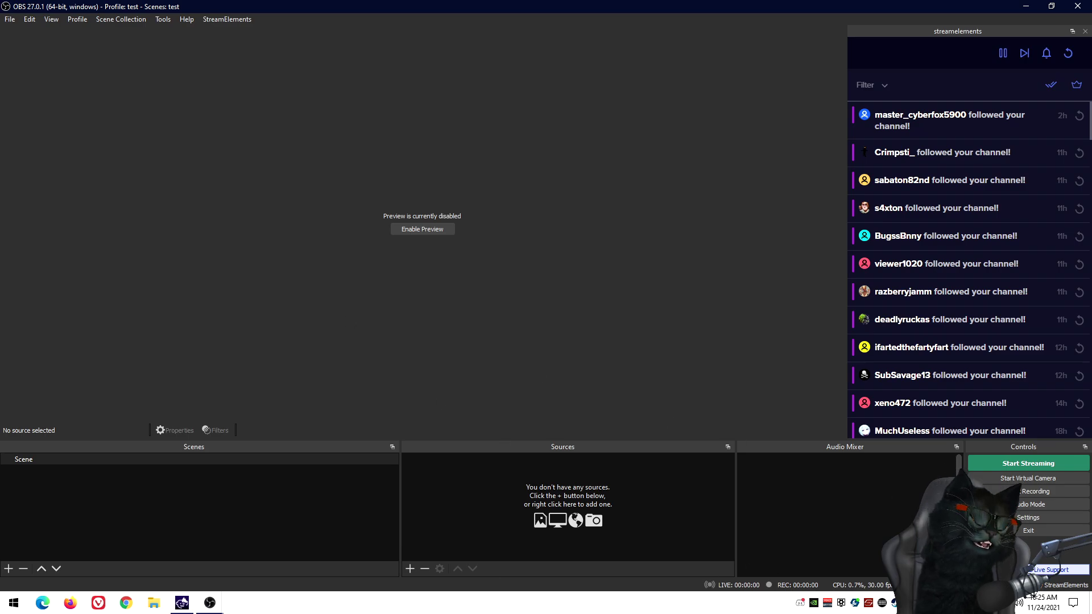
Step: Close the settings without changes and switch the active profile to PGC
{"action": "left_click", "coordinate": [1027, 517]}
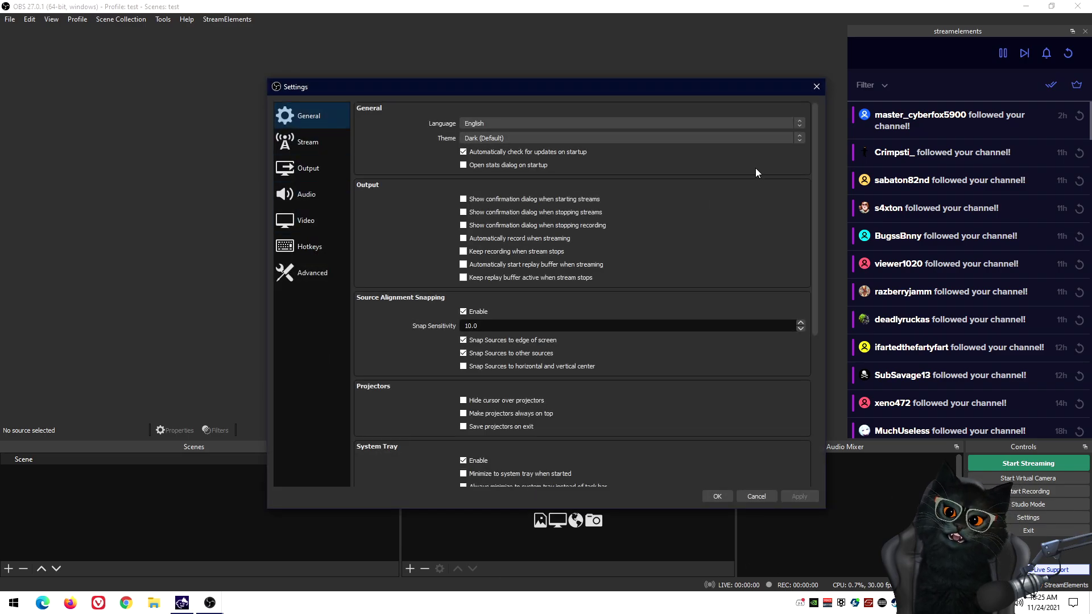
{"action": "left_click", "coordinate": [816, 87]}
{"action": "left_click", "coordinate": [98, 20]}
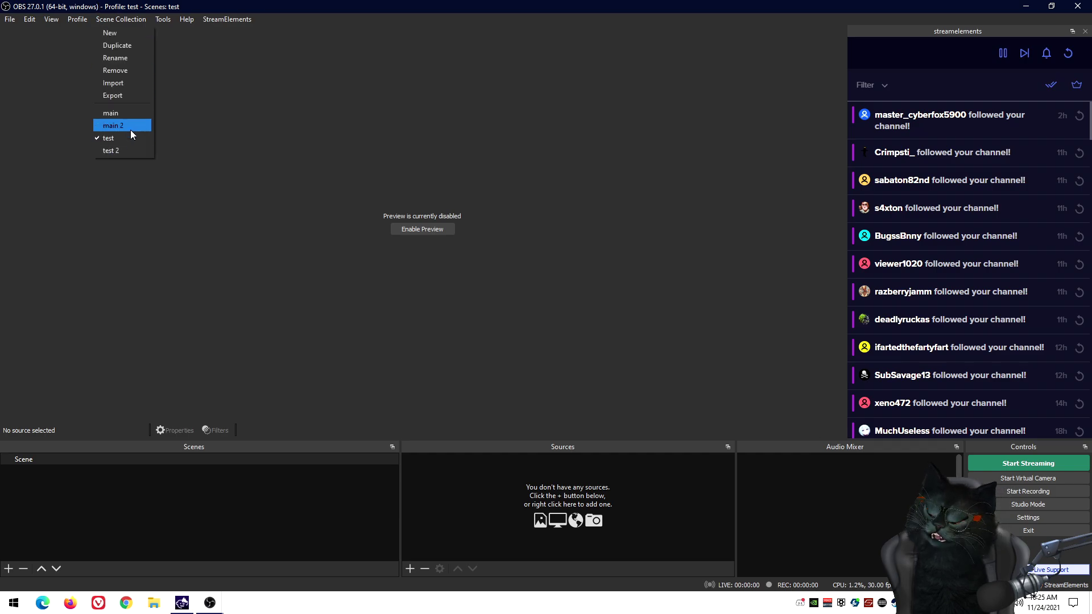
{"action": "mouse_move", "coordinate": [78, 19]}
{"action": "left_click", "coordinate": [93, 114]}
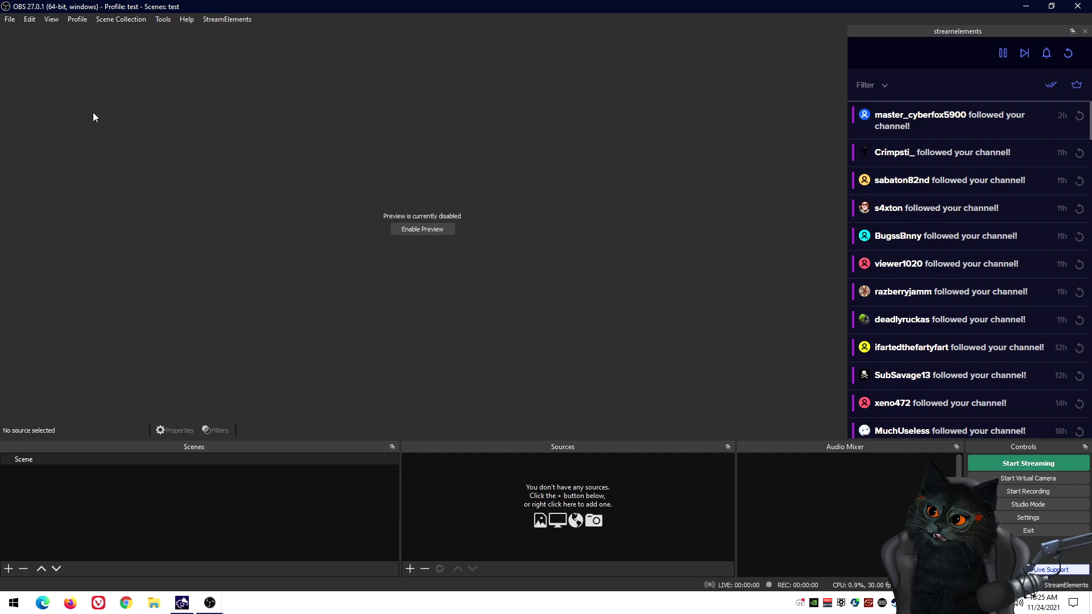
Step: Review the PGC profile's audio and streaming output settings without changing them, and close OBS Studio
{"action": "left_click", "coordinate": [1028, 530]}
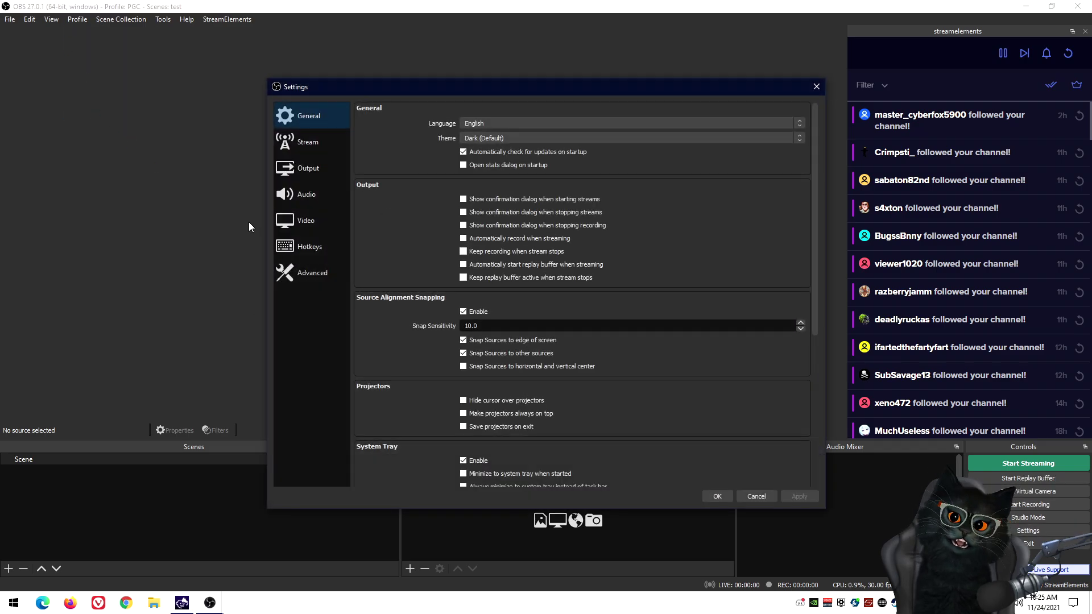
{"action": "left_click", "coordinate": [307, 168]}
{"action": "left_click", "coordinate": [326, 196]}
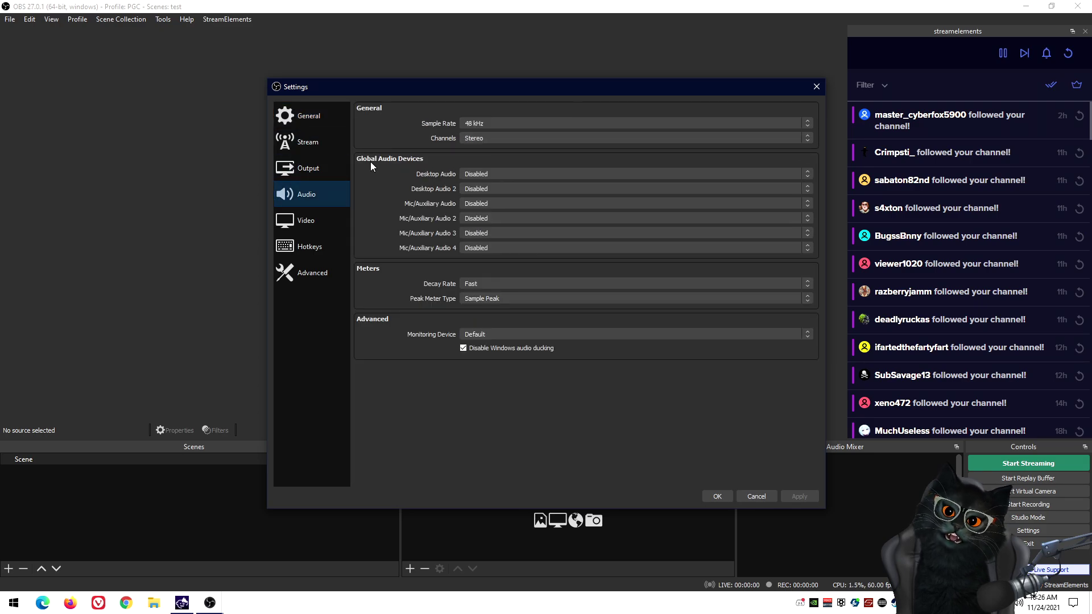
{"action": "left_click", "coordinate": [307, 168]}
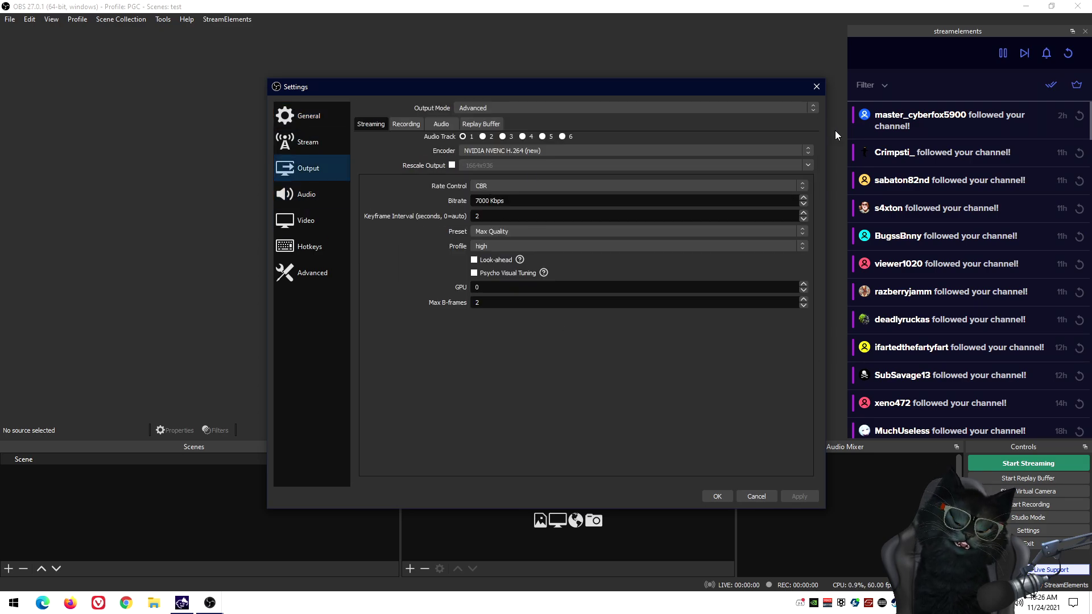
{"action": "left_click", "coordinate": [817, 87]}
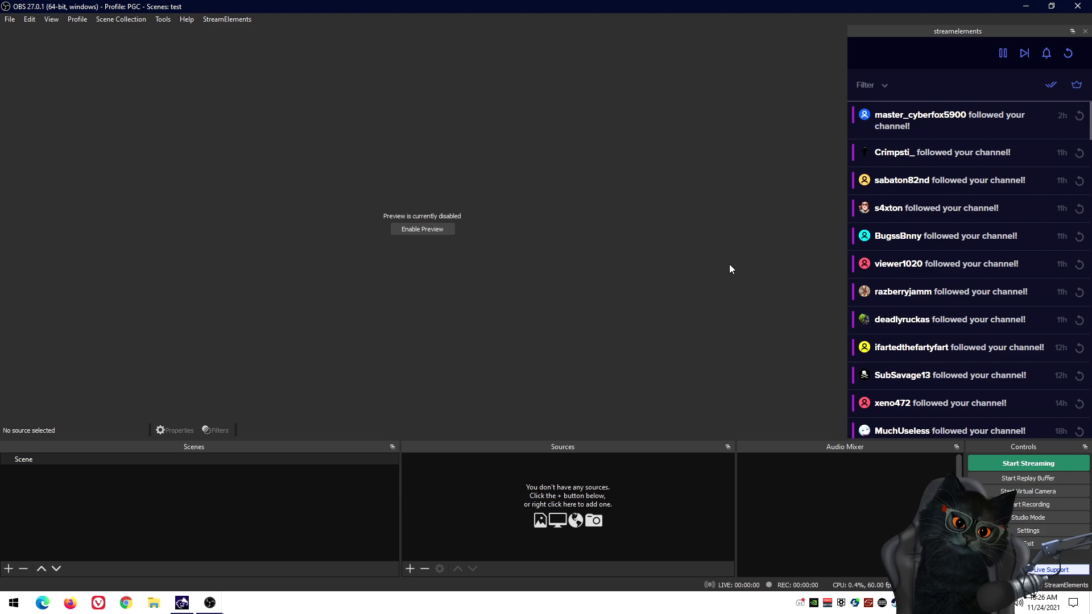
{"action": "left_click", "coordinate": [1077, 5]}
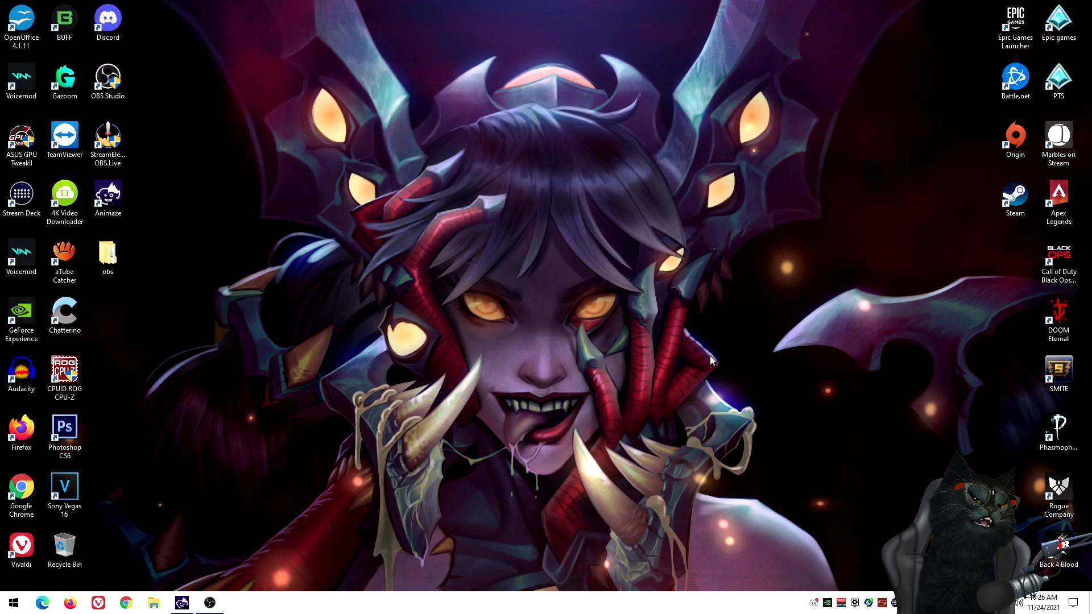